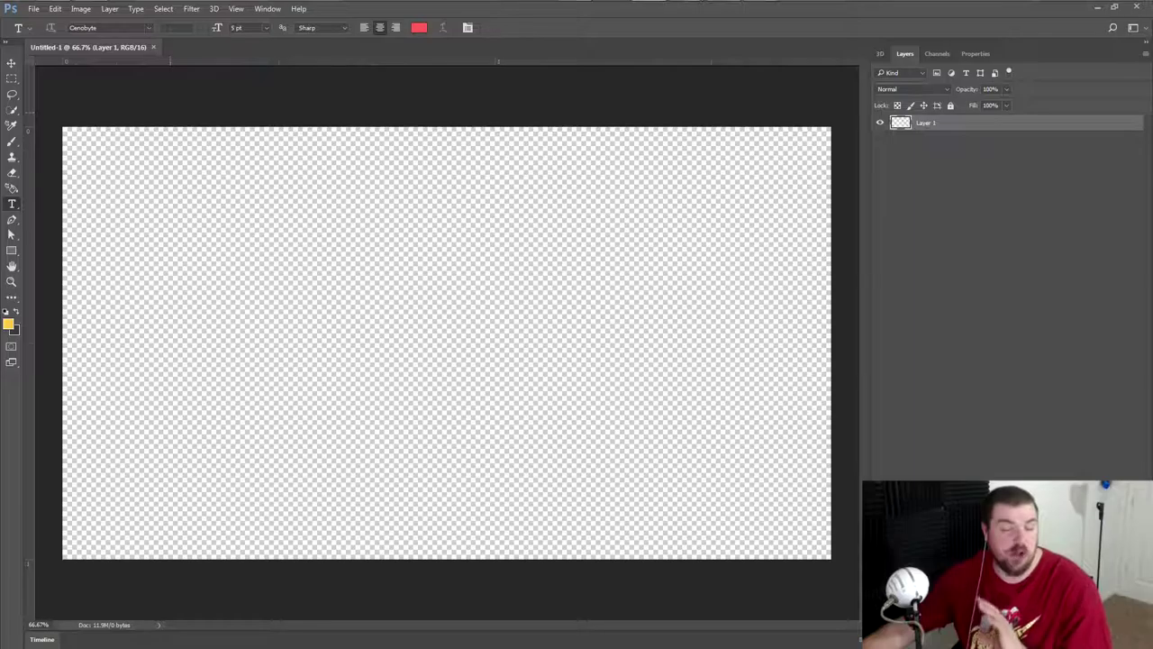
- Drag the FortCollinswigs_grande wig photo onto the canvas and commit the placement
{"action": "key", "text": "super+e"}
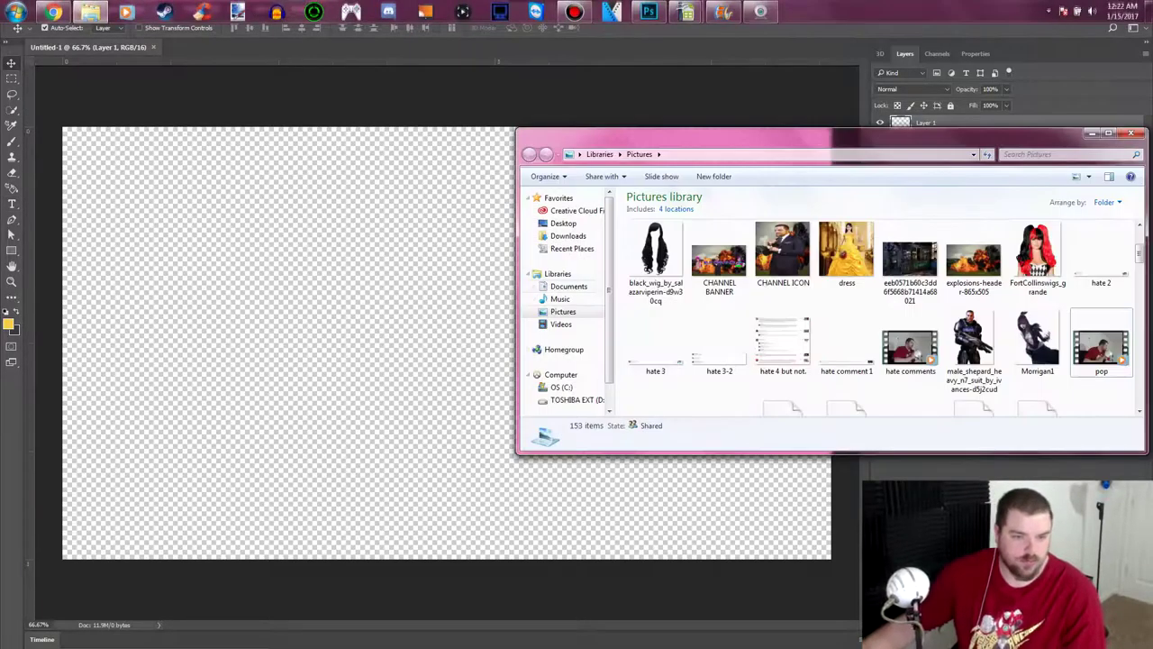
{"action": "left_click", "coordinate": [1038, 257]}
{"action": "left_click_drag", "start_coordinate": [1038, 256], "coordinate": [405, 342]}
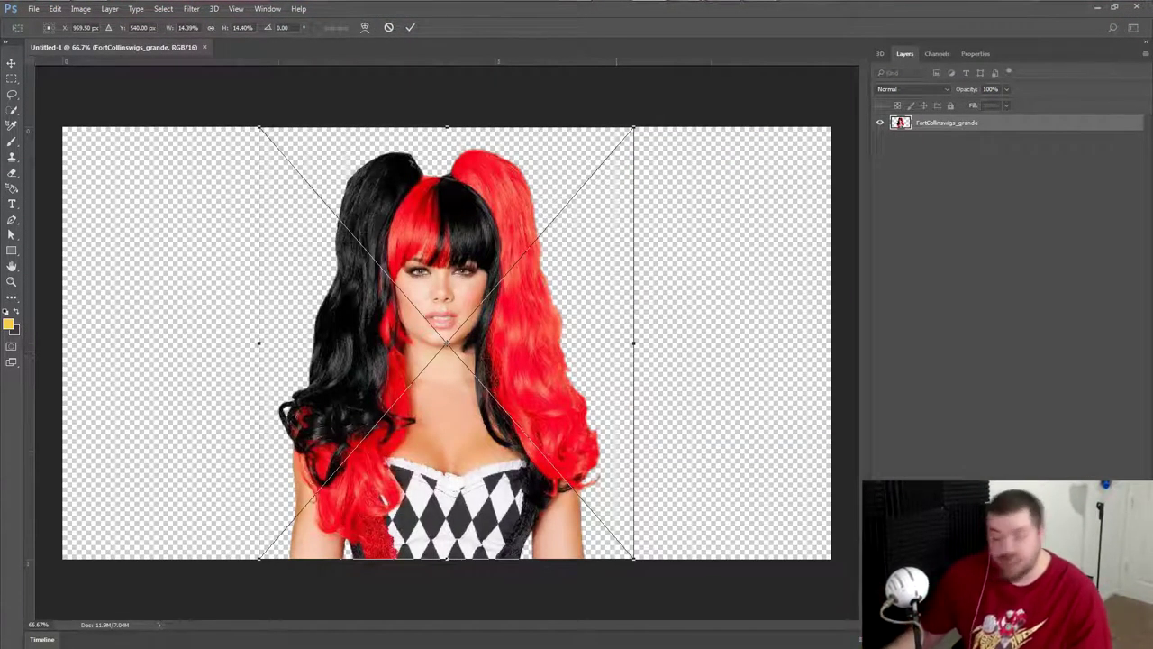
{"action": "key", "text": "Return"}
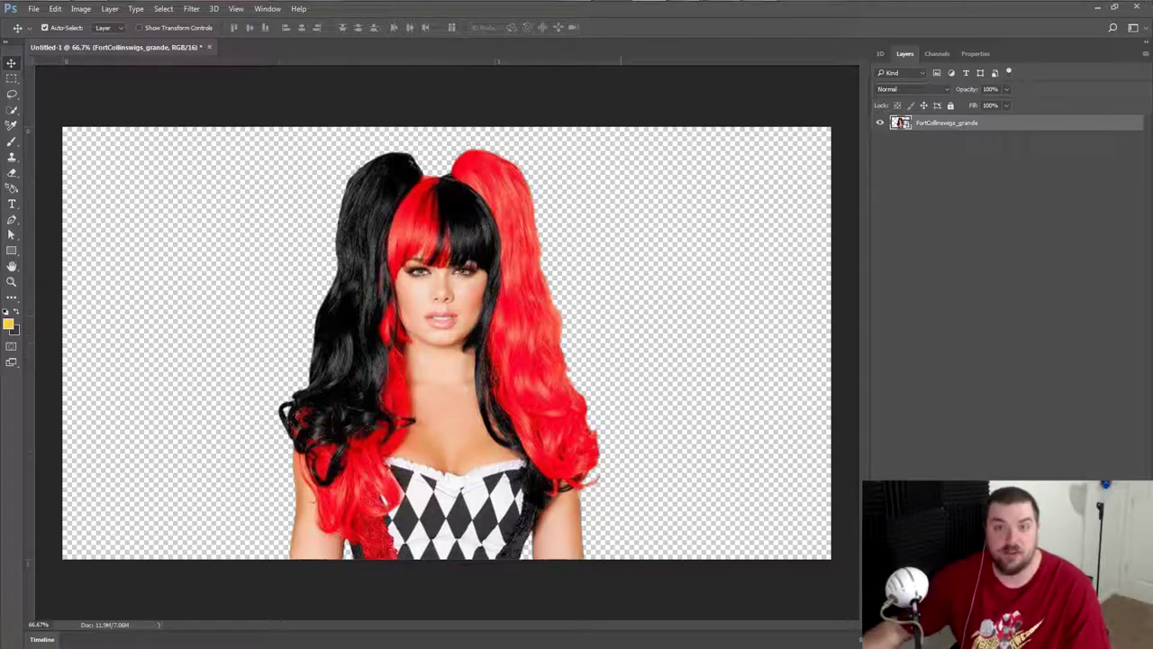
{"action": "key", "text": "w"}
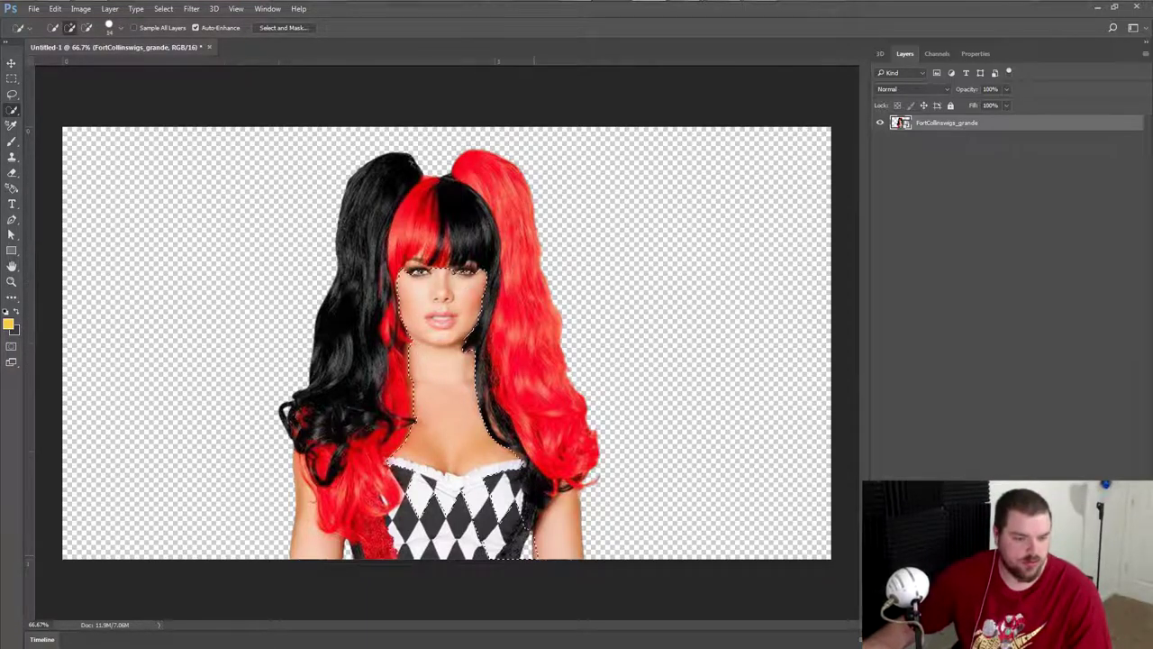
- Rasterize the wig photo and erase the selected face, neck and chest
{"action": "left_click_drag", "start_coordinate": [451, 288], "coordinate": [433, 469]}
{"action": "key", "text": "e"}
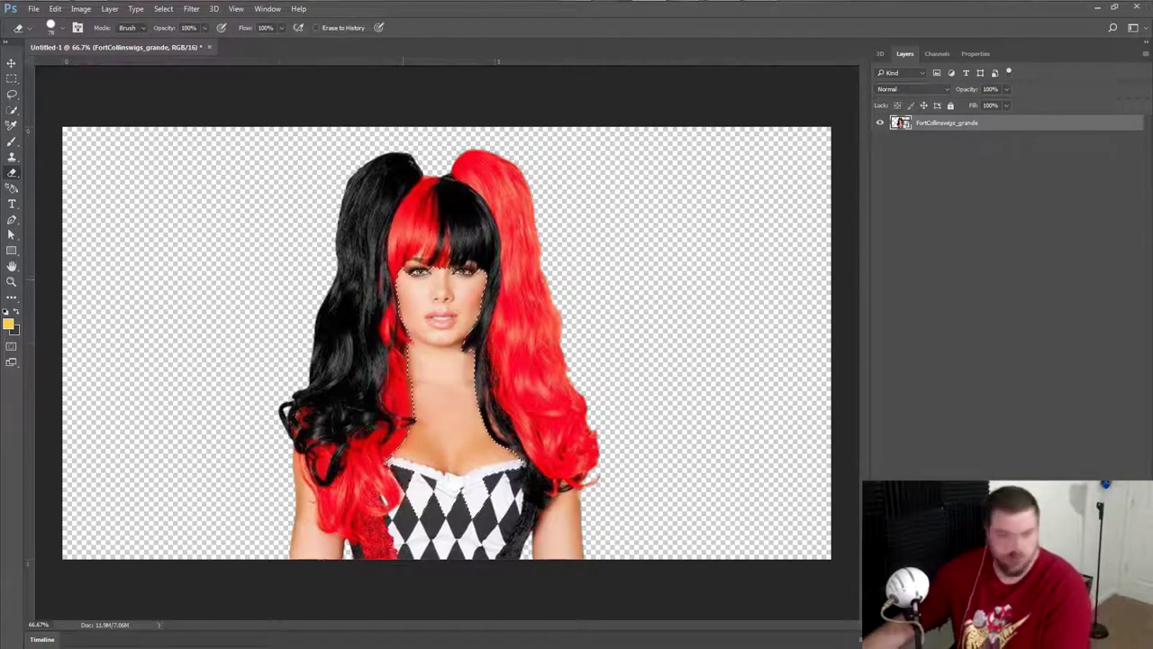
{"action": "left_click", "coordinate": [441, 316]}
{"action": "left_click", "coordinate": [552, 254]}
{"action": "left_click_drag", "start_coordinate": [441, 289], "coordinate": [450, 486]}
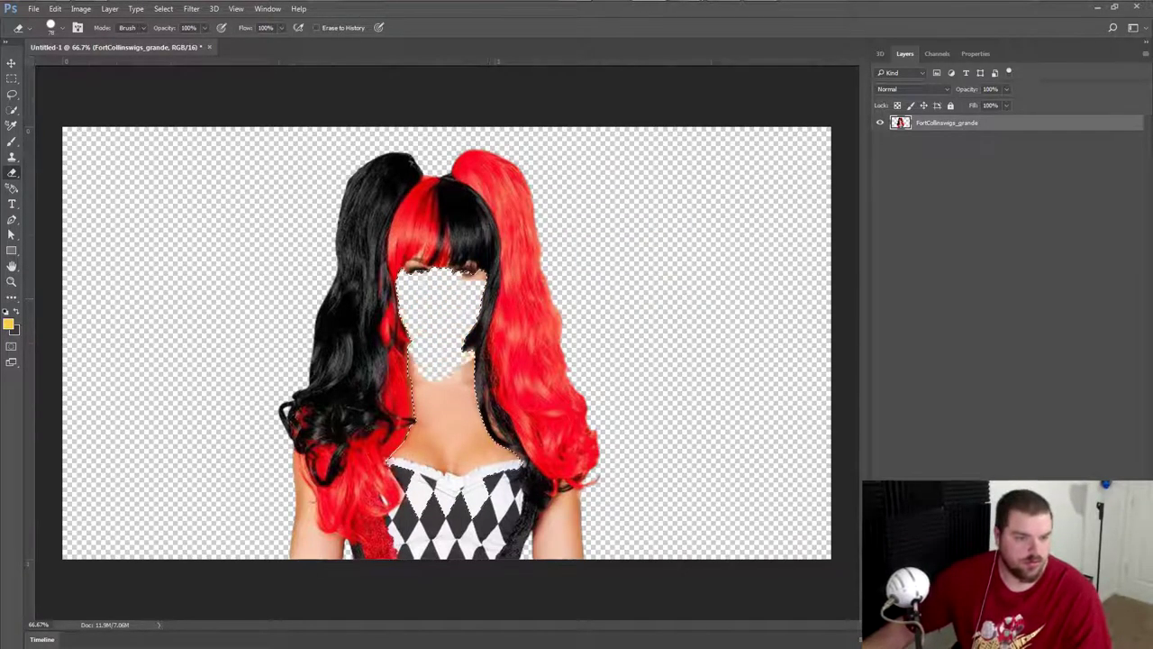
{"action": "key", "text": "w"}
{"action": "key", "text": "ctrl+d"}
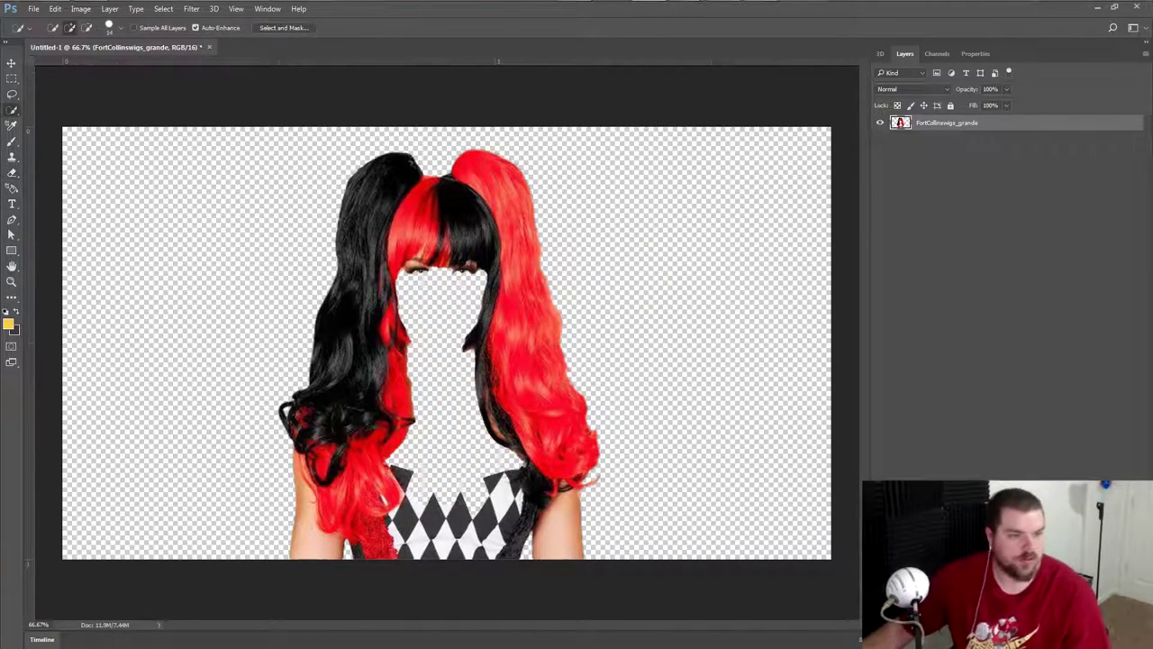
{"action": "scroll", "coordinate": [416, 257], "scroll_direction": "up", "scroll_amount": 5}
{"action": "scroll", "coordinate": [416, 257], "scroll_direction": "up", "scroll_amount": 5}
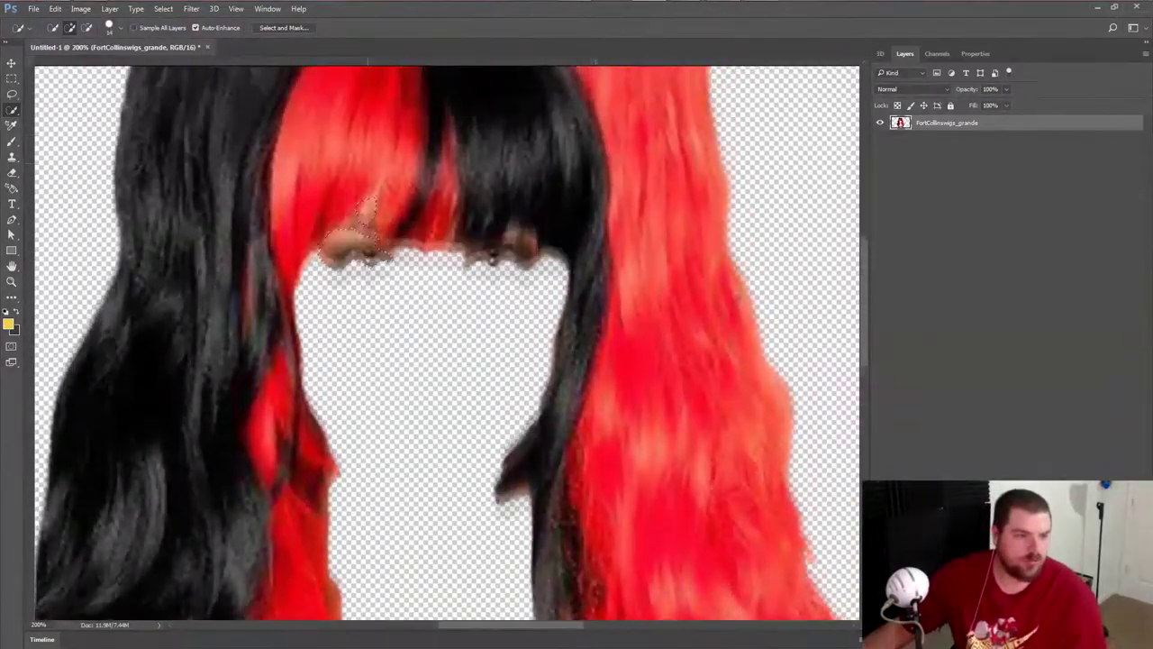
- Erase the leftover eyebrow bits, undoing a stray erase near the neckline
{"action": "mouse_move", "coordinate": [522, 261]}
{"action": "left_mouse_down"}
{"action": "mouse_move", "coordinate": [369, 234]}
{"action": "mouse_move", "coordinate": [333, 279]}
{"action": "mouse_move", "coordinate": [541, 261]}
{"action": "left_mouse_up"}
{"action": "key", "text": "e"}
{"action": "key", "text": "ctrl+d"}
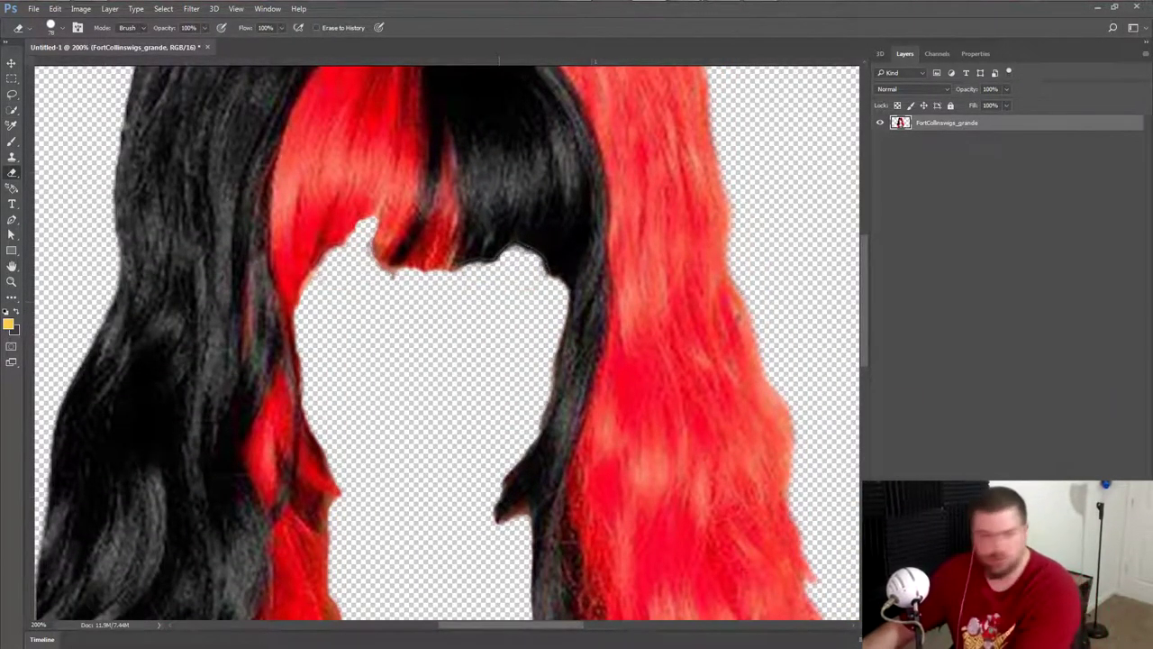
{"action": "scroll", "coordinate": [433, 297], "scroll_direction": "up", "scroll_amount": 3}
{"action": "scroll", "coordinate": [433, 297], "scroll_direction": "down", "scroll_amount": 8}
{"action": "left_click_drag", "start_coordinate": [405, 541], "coordinate": [577, 545]}
{"action": "key", "text": "ctrl+z"}
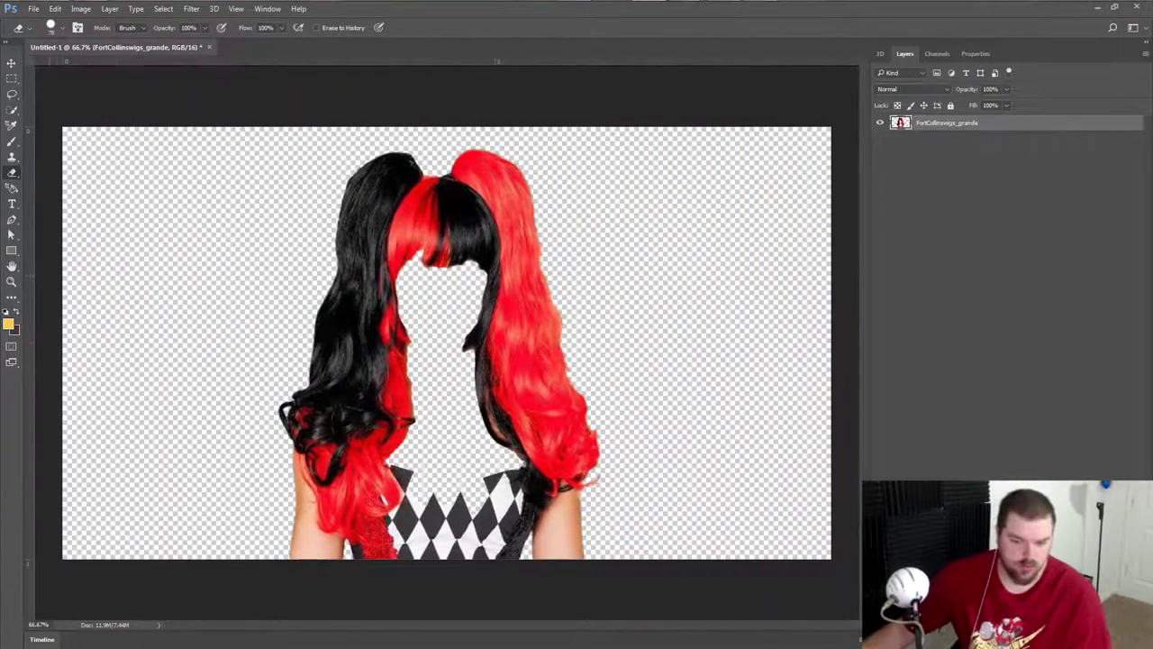
- Zoom in and lasso-erase the skin on the right and left shoulders
{"action": "key", "text": "z"}
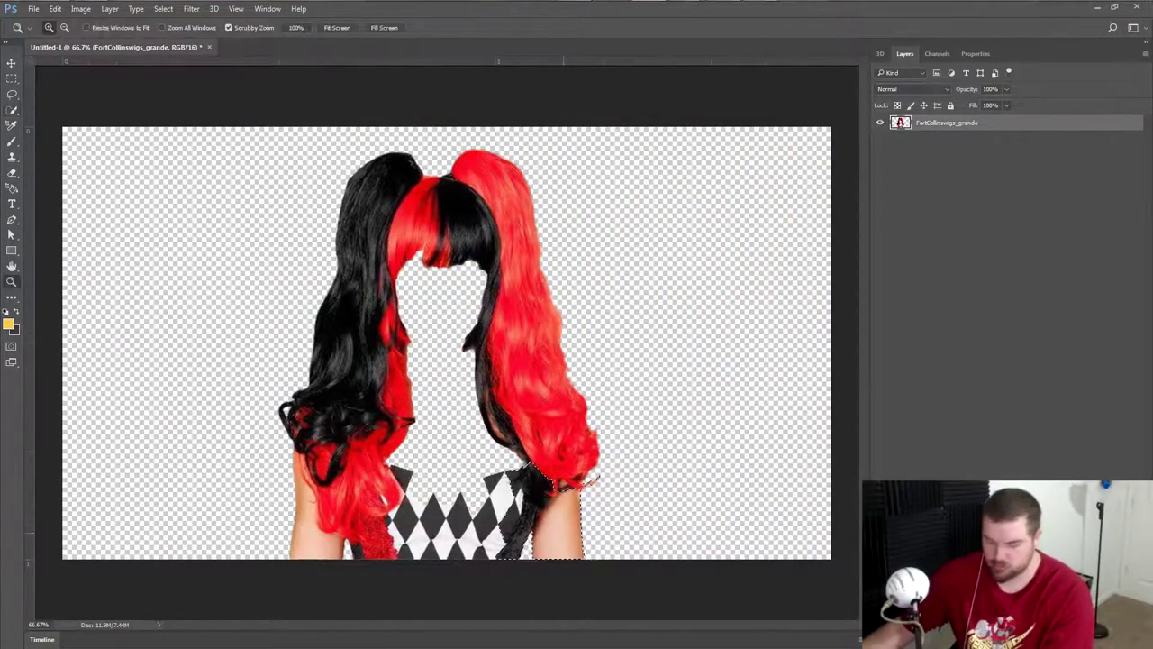
{"action": "left_click", "coordinate": [540, 505]}
{"action": "key", "text": "l"}
{"action": "key", "text": "e"}
{"action": "mouse_move", "coordinate": [603, 446]}
{"action": "left_mouse_down"}
{"action": "mouse_move", "coordinate": [522, 549]}
{"action": "mouse_move", "coordinate": [608, 451]}
{"action": "left_mouse_up"}
{"action": "key", "text": "l"}
{"action": "left_click_drag", "start_coordinate": [185, 437], "coordinate": [157, 563]}
{"action": "key", "text": "e"}
{"action": "left_click_drag", "start_coordinate": [162, 424], "coordinate": [230, 554]}
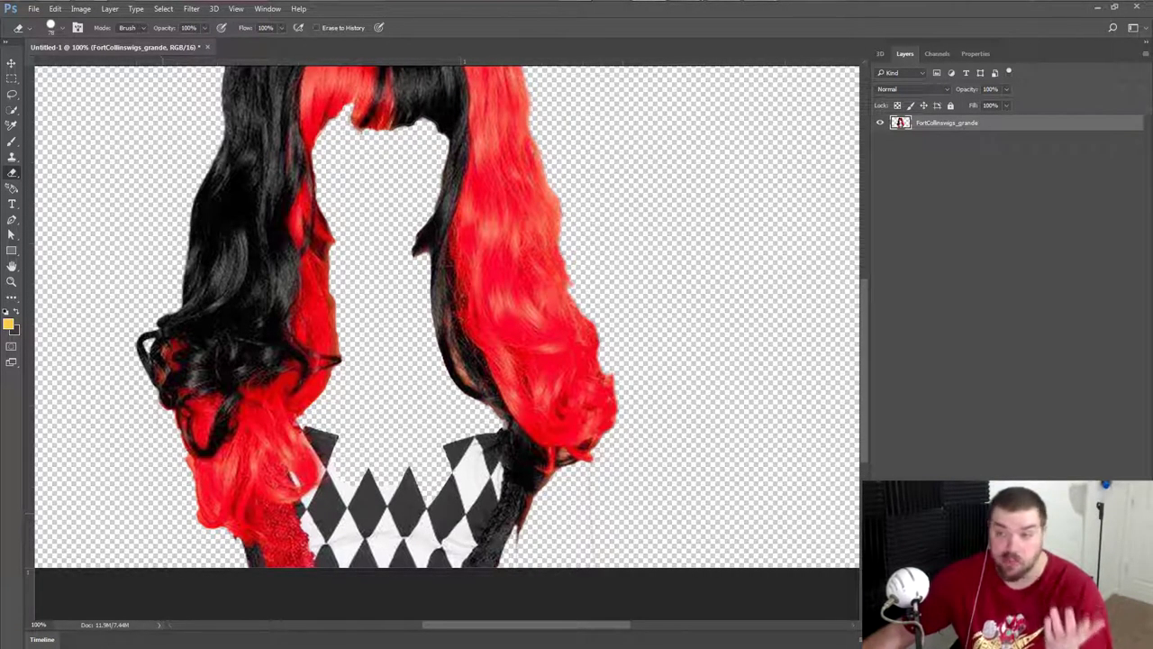
- Erase a strip and the left piece of the diamond-patterned dress
{"action": "left_click_drag", "start_coordinate": [396, 468], "coordinate": [396, 563]}
{"action": "key", "text": "w"}
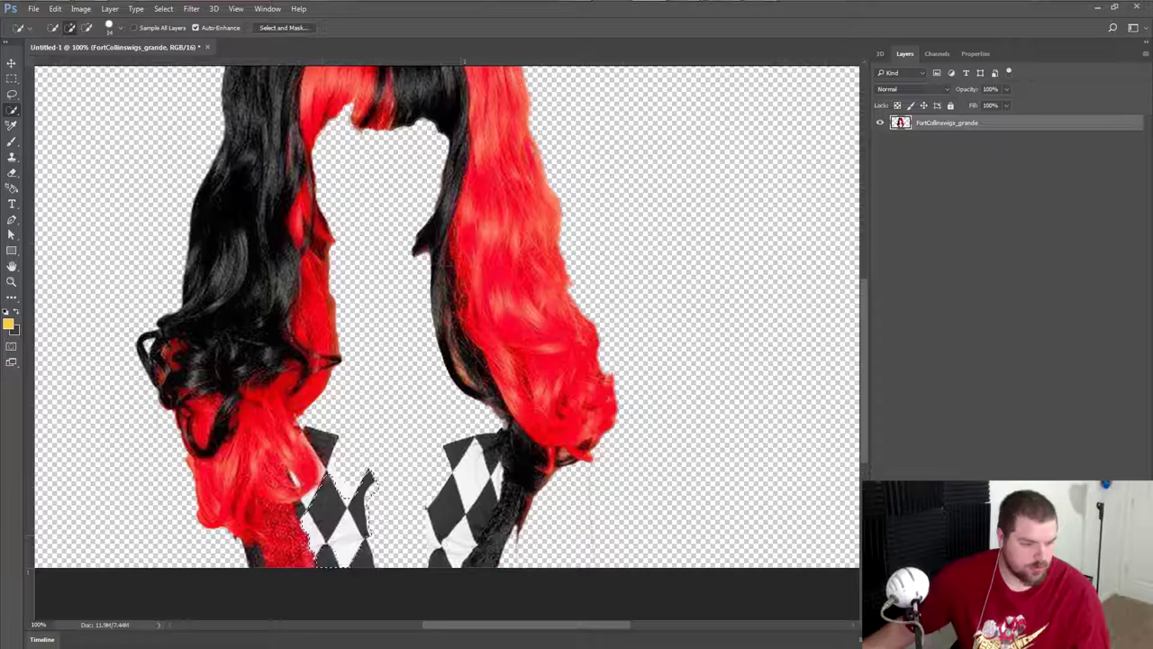
{"action": "left_click_drag", "start_coordinate": [342, 487], "coordinate": [523, 451]}
{"action": "left_click", "coordinate": [338, 491]}
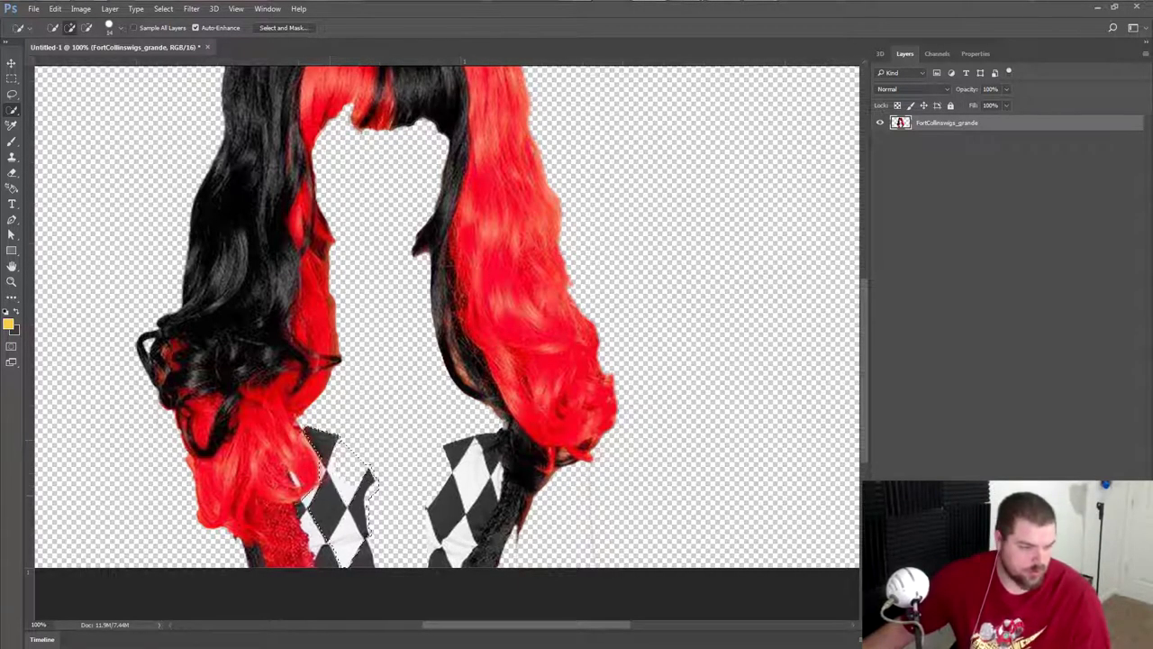
{"action": "key", "text": "e"}
{"action": "mouse_move", "coordinate": [342, 450]}
{"action": "left_mouse_down"}
{"action": "mouse_move", "coordinate": [367, 505]}
{"action": "mouse_move", "coordinate": [342, 549]}
{"action": "left_mouse_up"}
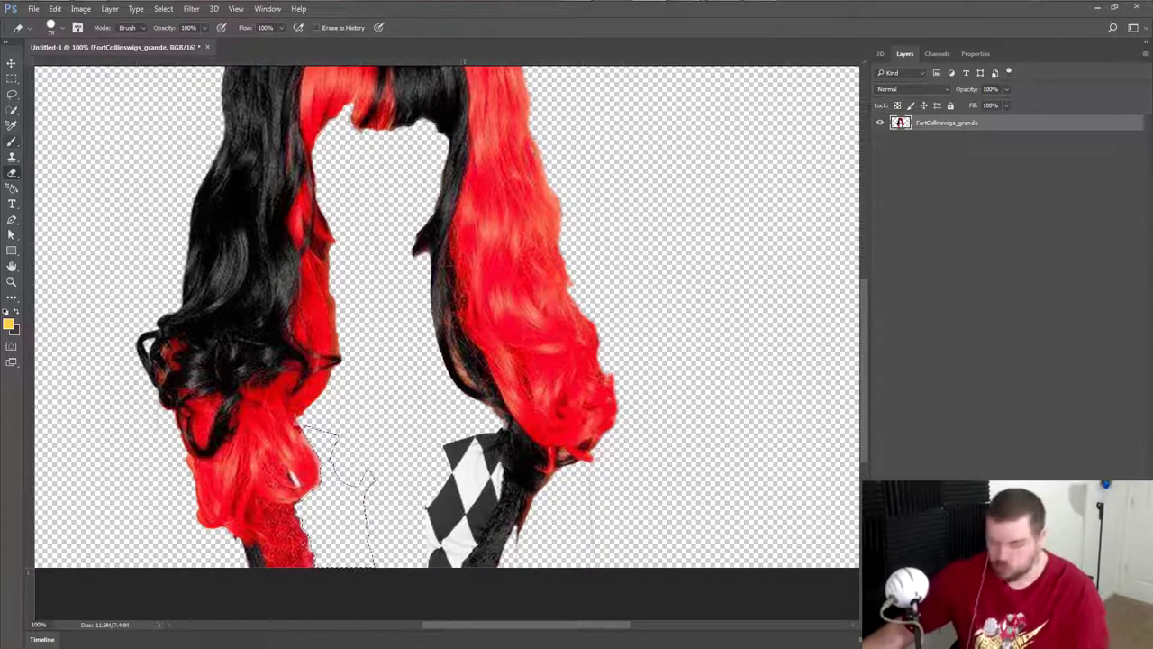
{"action": "key", "text": "ctrl+d"}
{"action": "key", "text": "w"}
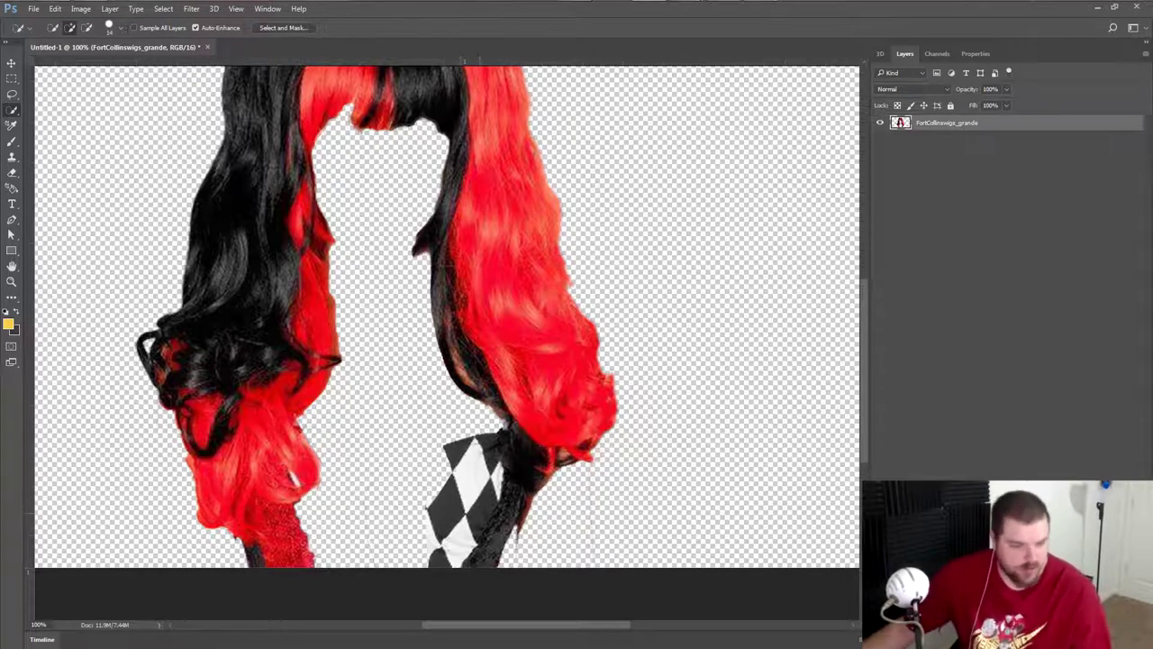
- Keep selecting and erasing the remaining dress pieces, checking the eraser brush size
{"action": "key", "text": "e"}
{"action": "left_click", "coordinate": [52, 27]}
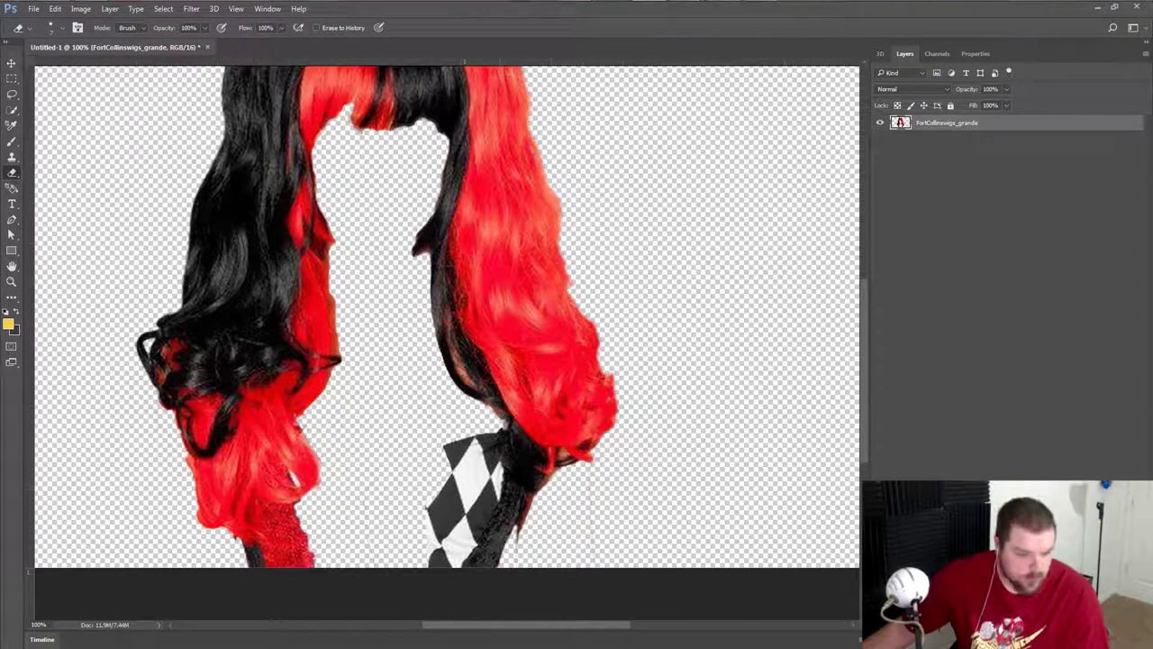
{"action": "key", "text": "w"}
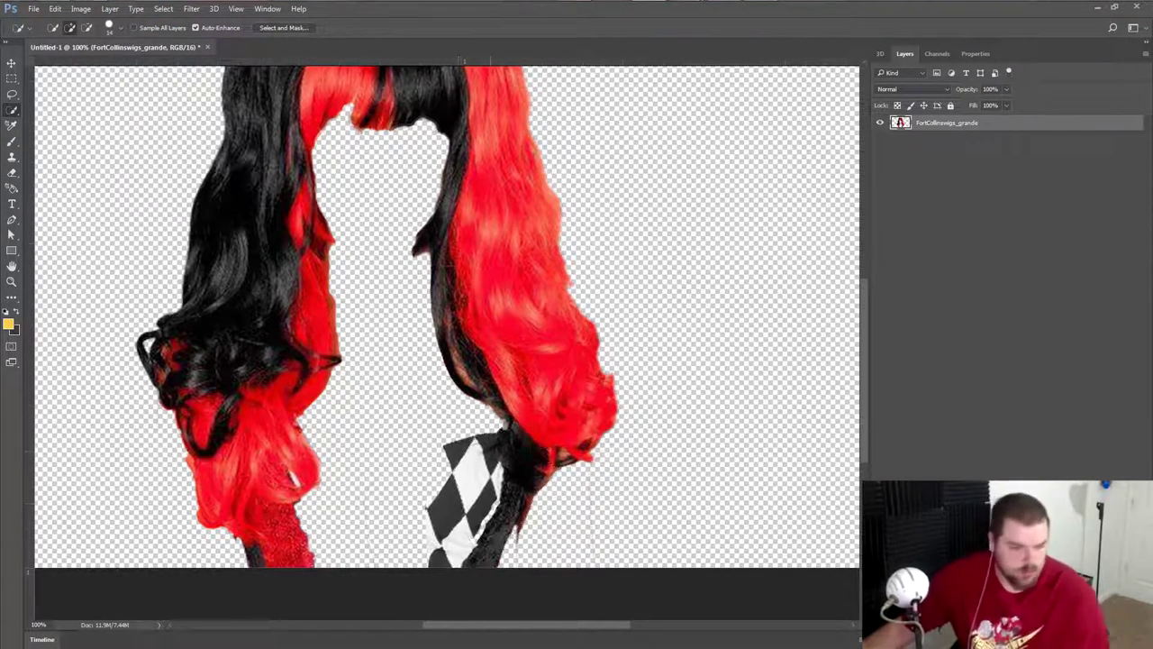
{"action": "key", "text": "e"}
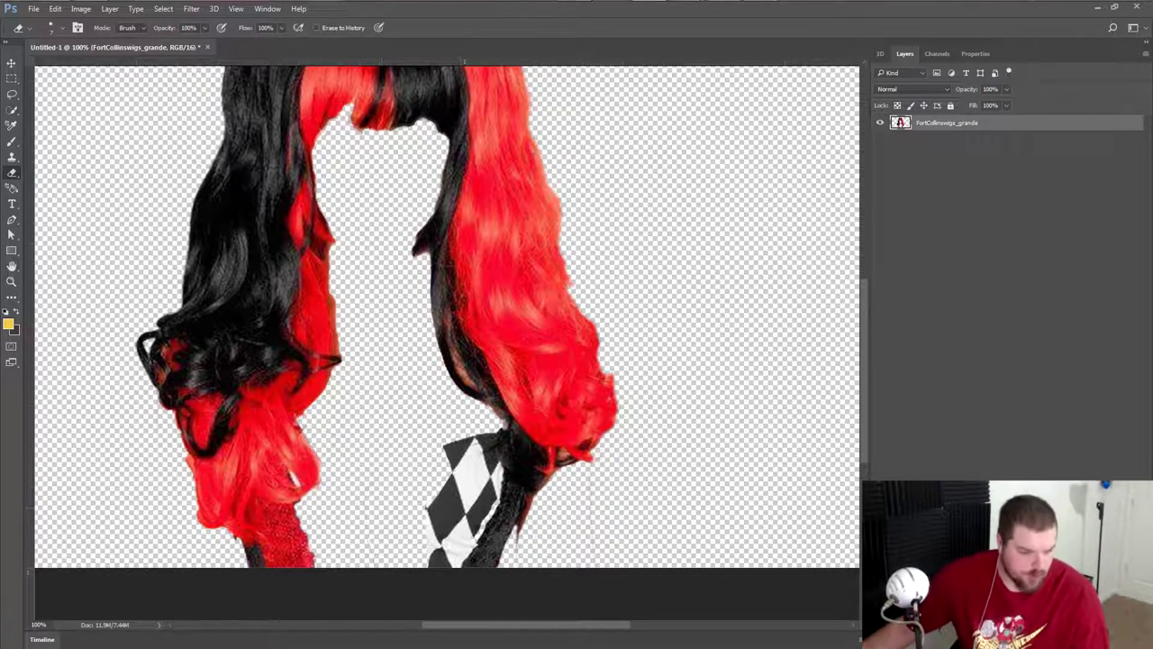
{"action": "key", "text": "w"}
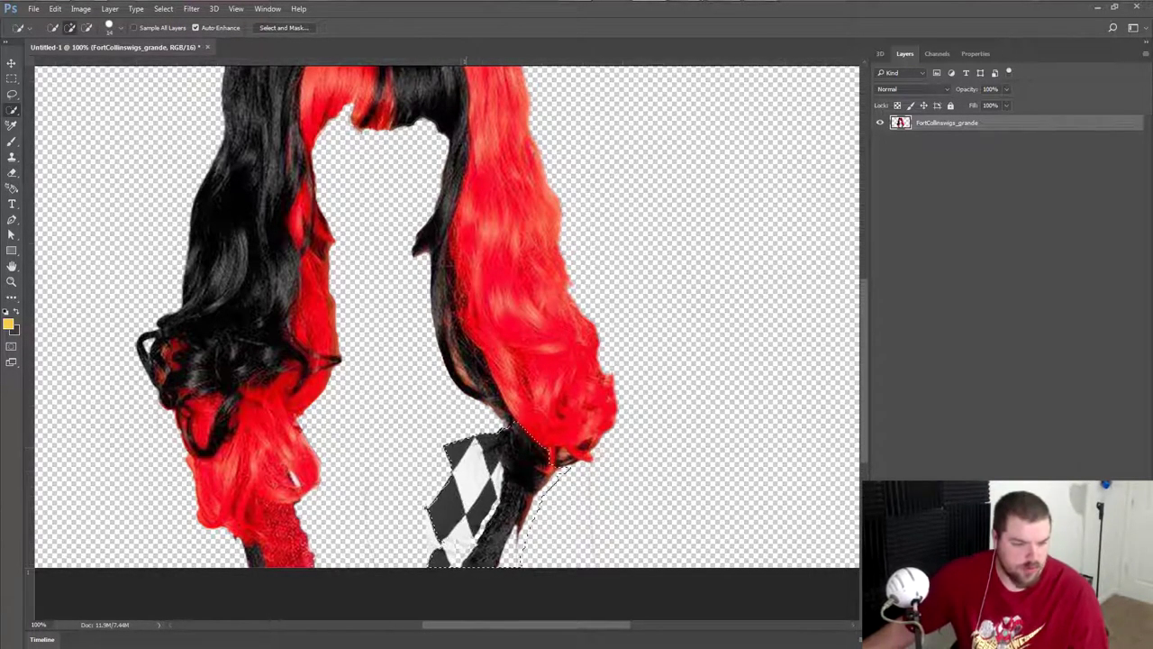
{"action": "key", "text": "e"}
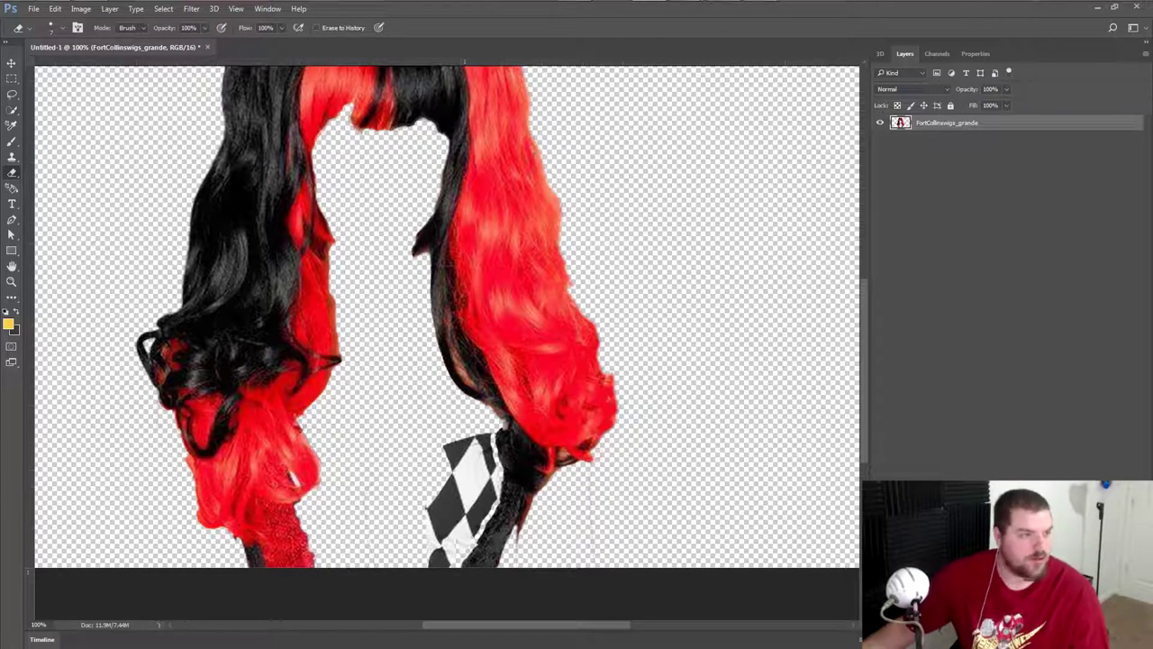
{"action": "key", "text": "w"}
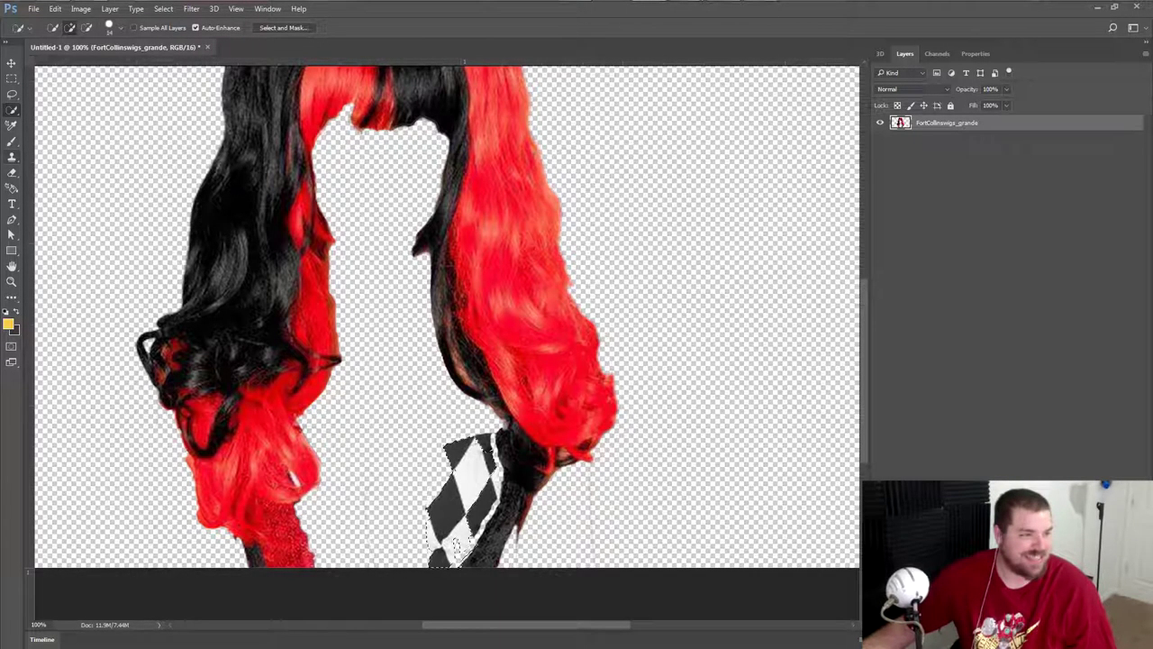
{"action": "key", "text": "e"}
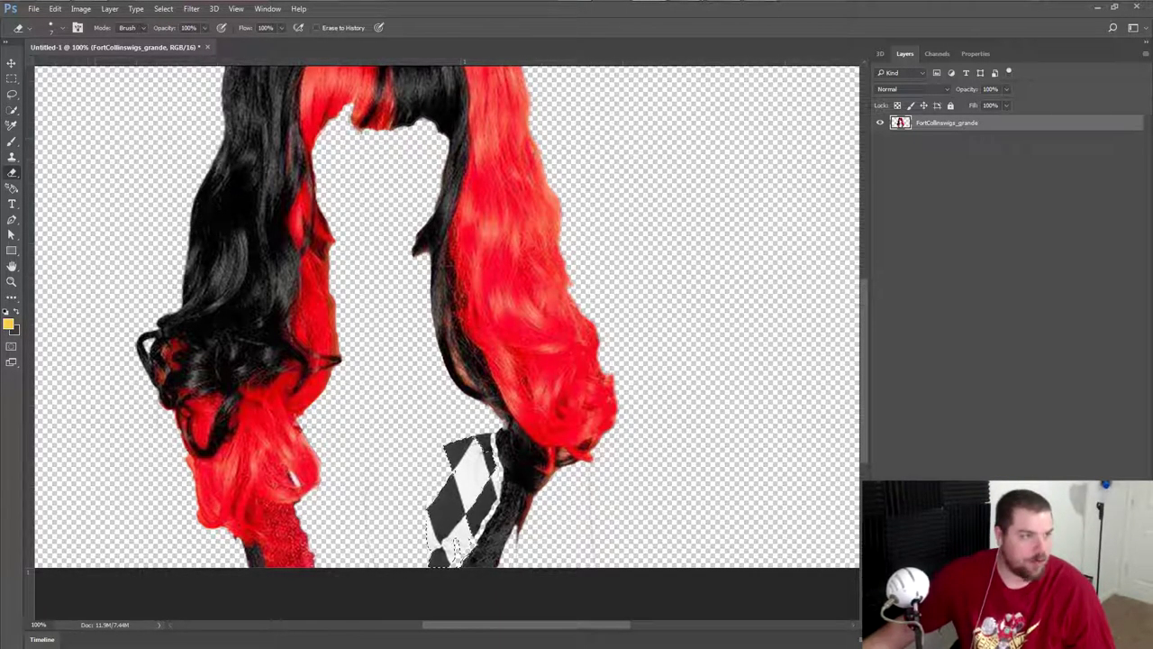
{"action": "left_click", "coordinate": [55, 28]}
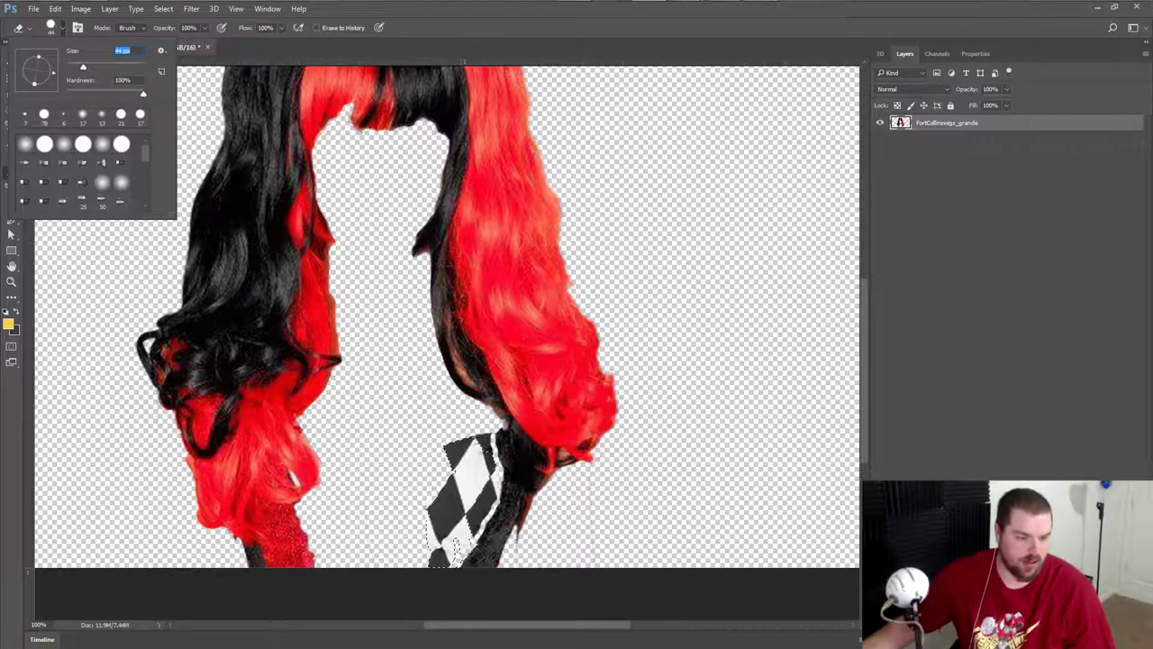
{"action": "key", "text": "Return"}
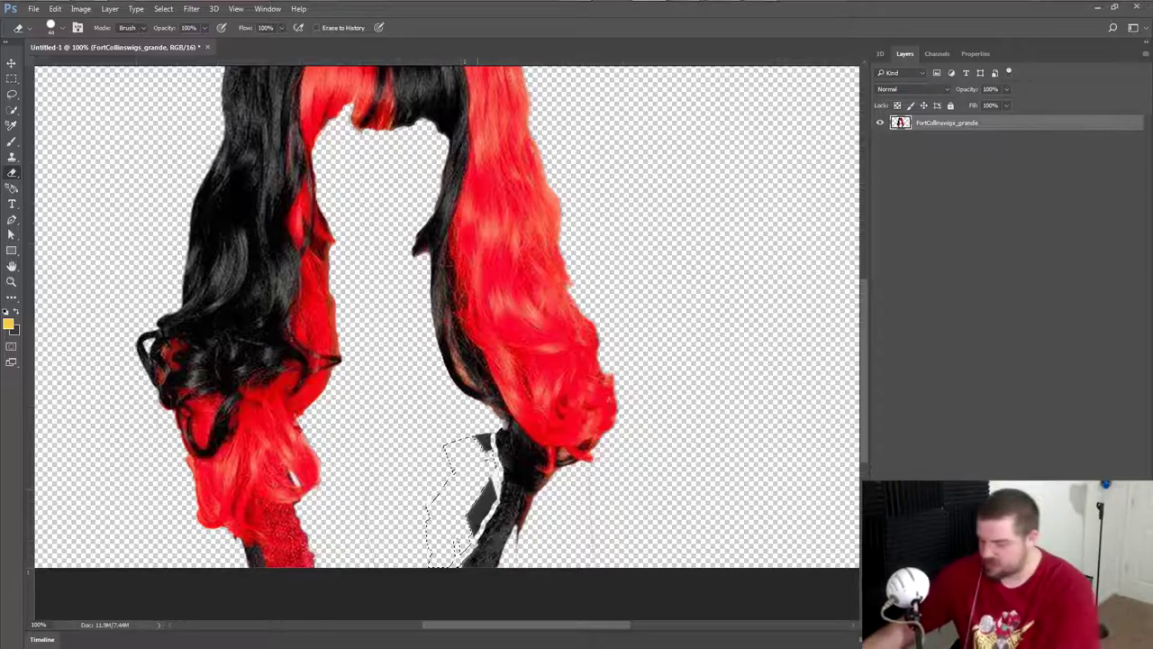
{"action": "scroll", "coordinate": [540, 450], "scroll_direction": "up", "scroll_amount": 5}
{"action": "scroll", "coordinate": [540, 360], "scroll_direction": "down", "scroll_amount": 5}
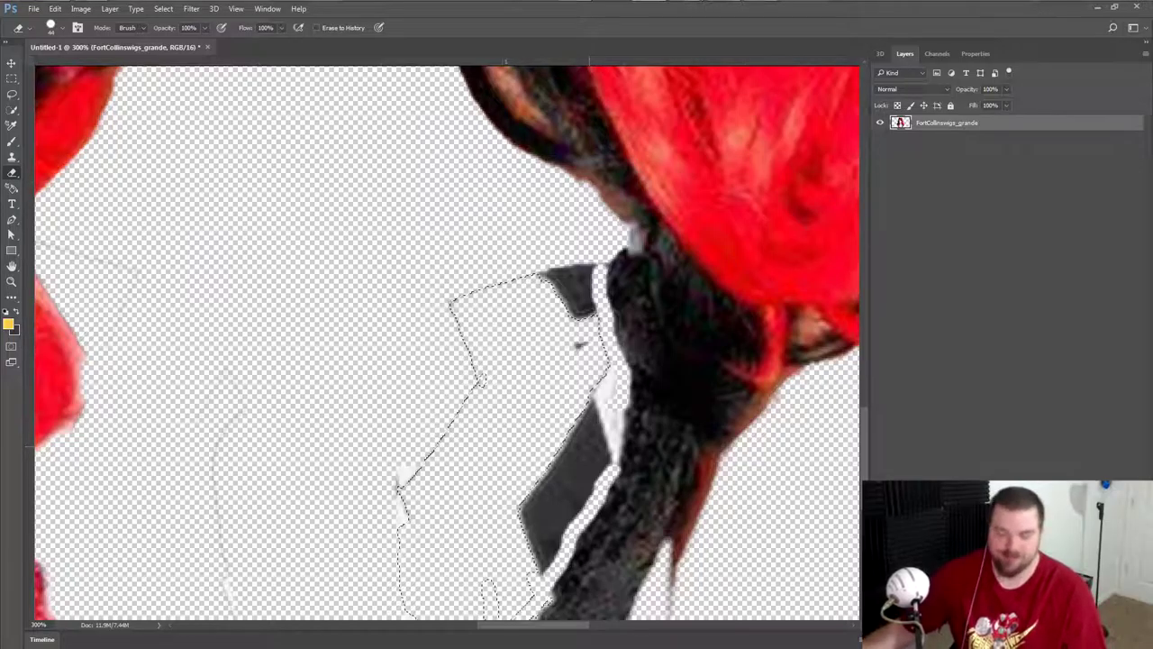
- Resize the eraser, deselect, and erase the grey streaks beside the black strand
{"action": "left_click", "coordinate": [50, 27]}
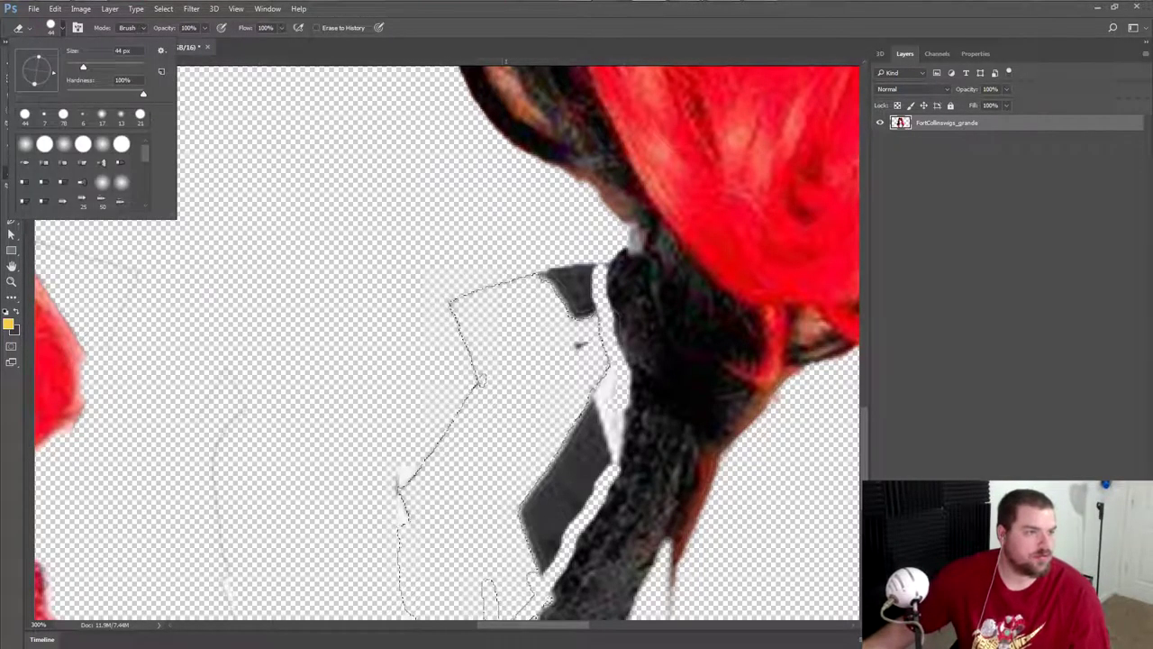
{"action": "left_click", "coordinate": [51, 27]}
{"action": "key", "text": "ctrl+d"}
{"action": "mouse_move", "coordinate": [608, 423]}
{"action": "left_mouse_down"}
{"action": "mouse_move", "coordinate": [541, 541]}
{"action": "mouse_move", "coordinate": [586, 360]}
{"action": "mouse_move", "coordinate": [563, 288]}
{"action": "mouse_move", "coordinate": [459, 306]}
{"action": "mouse_move", "coordinate": [400, 496]}
{"action": "left_mouse_up"}
{"action": "key", "text": "ctrl+1"}
{"action": "scroll", "coordinate": [505, 378], "scroll_direction": "up", "scroll_amount": 5}
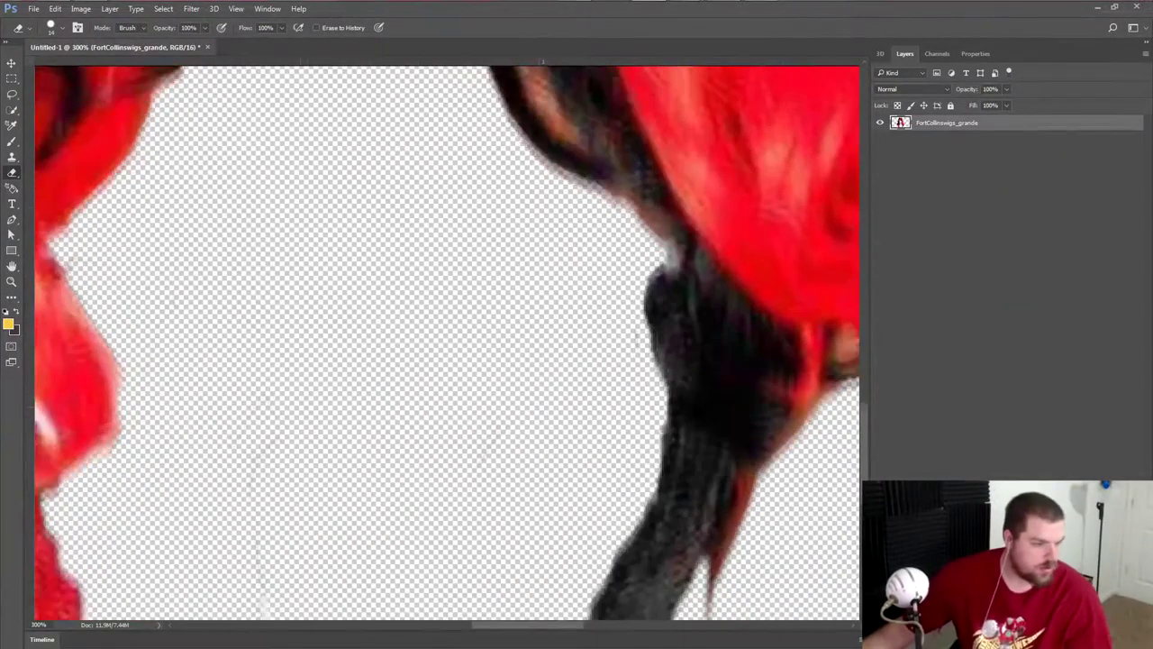
{"action": "scroll", "coordinate": [504, 360], "scroll_direction": "down", "scroll_amount": 6}
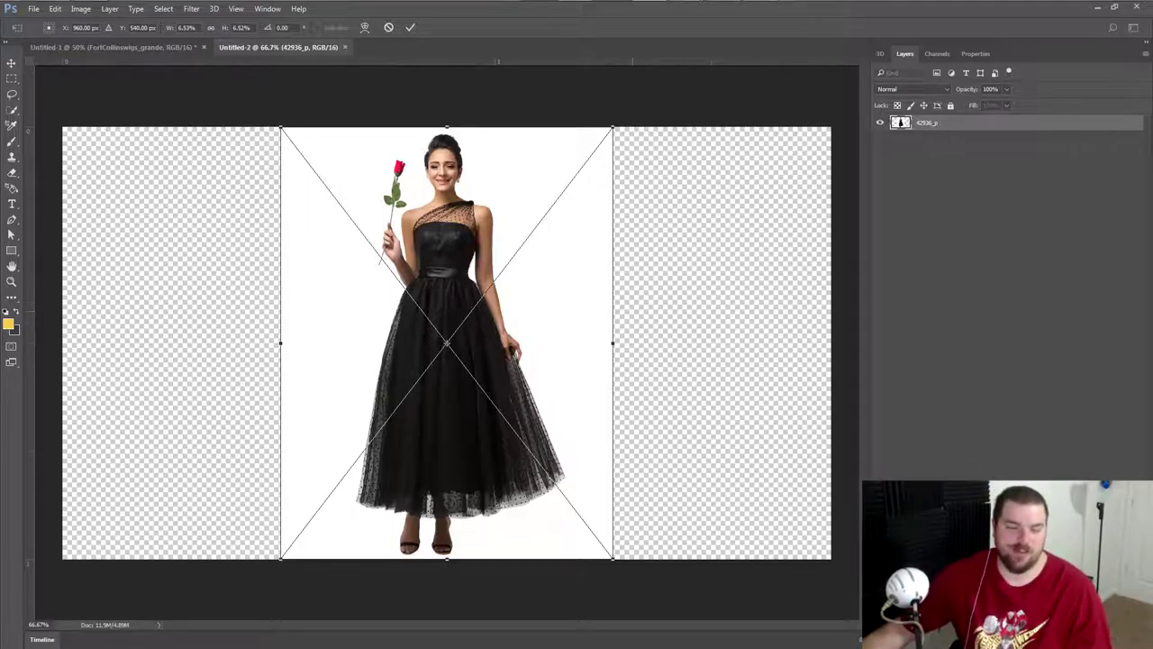
- Commit the placed 42936_p black-dress photo in Untitled-2
{"action": "key", "text": "e"}
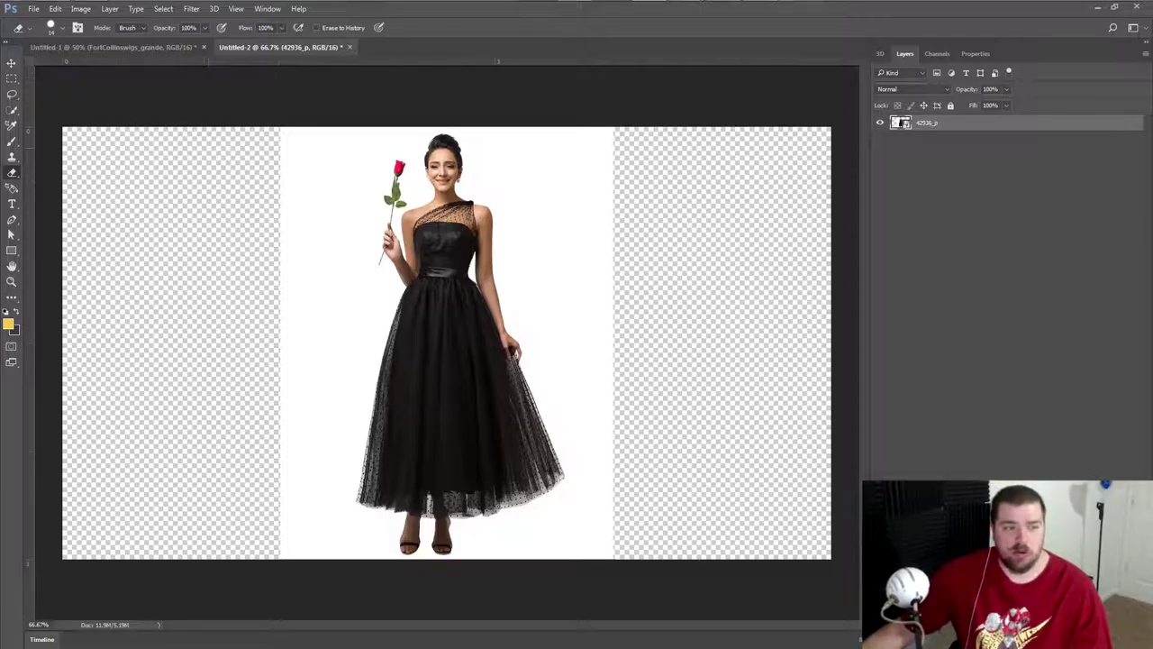
- Rasterize the black-dress photo and Quick Select its white background
{"action": "left_click", "coordinate": [541, 270]}
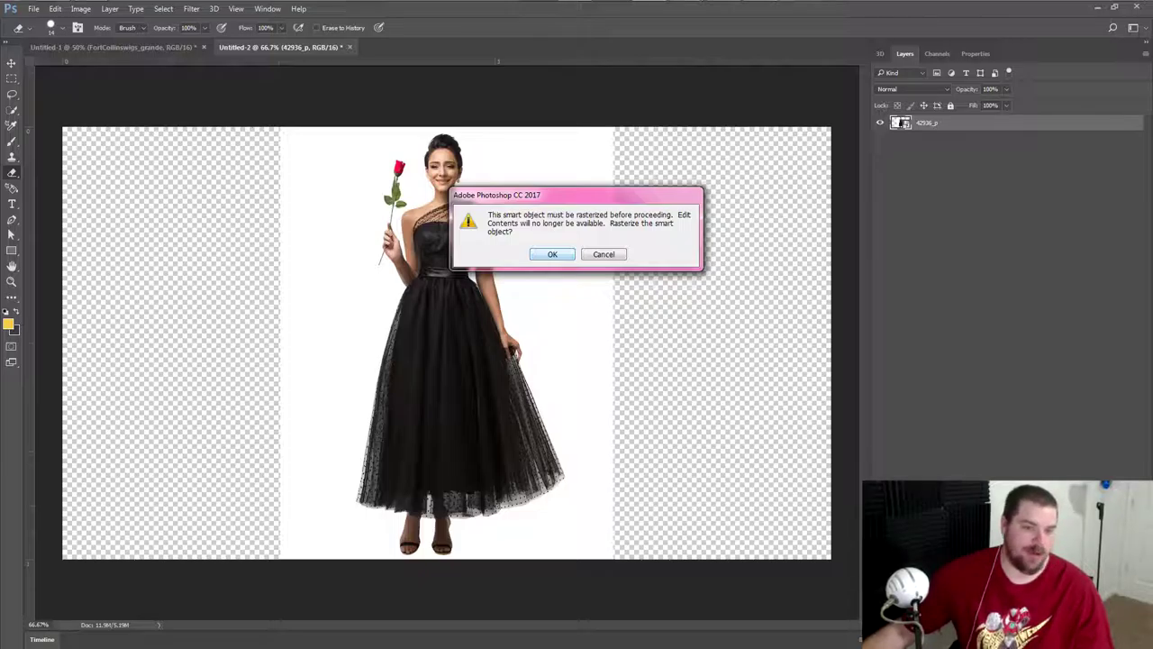
{"action": "left_click", "coordinate": [553, 254]}
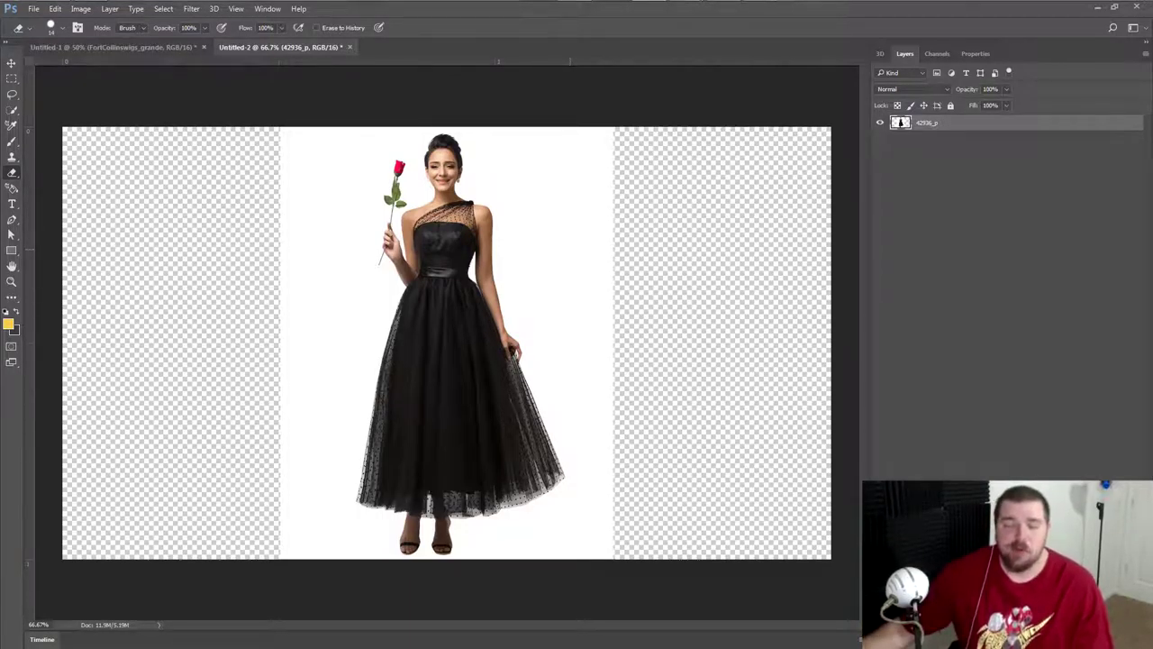
{"action": "key", "text": "w"}
{"action": "left_click", "coordinate": [558, 360]}
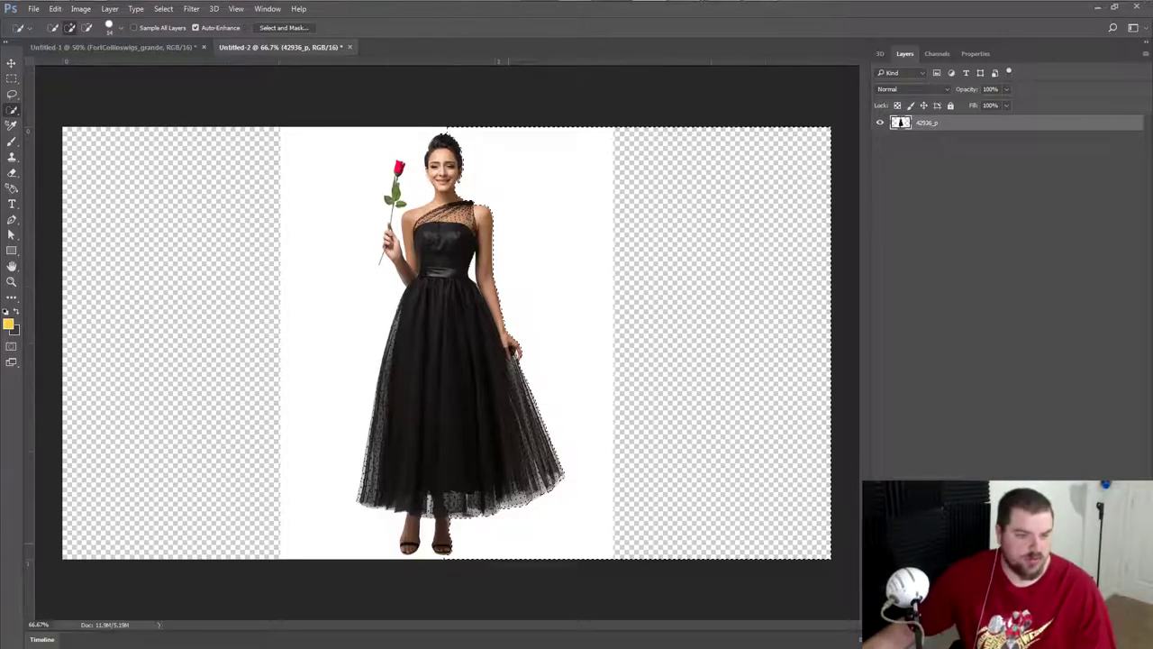
{"action": "key", "text": "e"}
{"action": "right_click", "coordinate": [90, 117]}
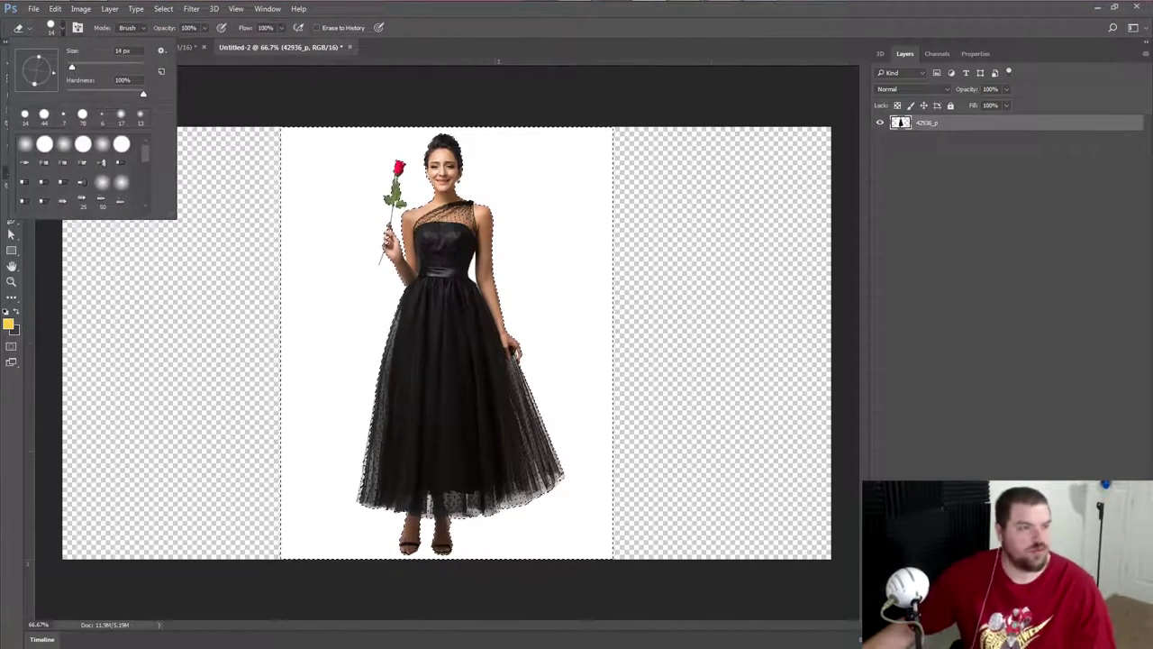
- Erase all the white background around the woman, deselect, and enlarge the eraser
{"action": "left_click_drag", "start_coordinate": [288, 153], "coordinate": [604, 162]}
{"action": "left_click_drag", "start_coordinate": [289, 216], "coordinate": [604, 225]}
{"action": "left_click_drag", "start_coordinate": [540, 243], "coordinate": [316, 378]}
{"action": "left_click_drag", "start_coordinate": [360, 451], "coordinate": [594, 532]}
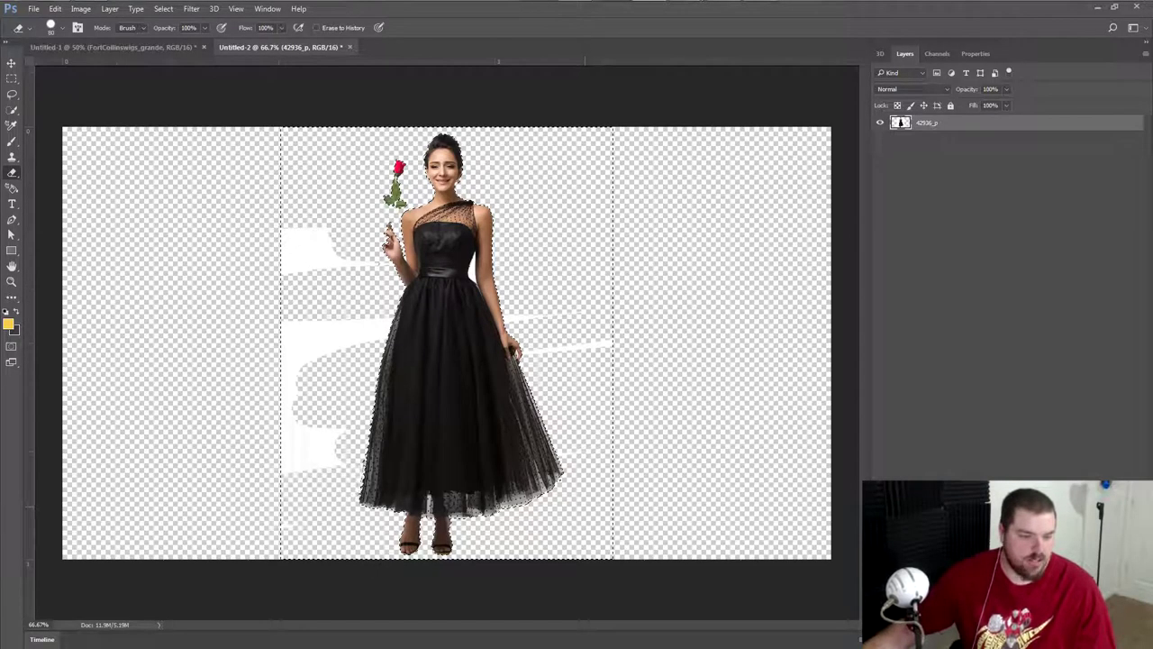
{"action": "mouse_move", "coordinate": [307, 450]}
{"action": "left_mouse_down"}
{"action": "mouse_move", "coordinate": [297, 360]}
{"action": "mouse_move", "coordinate": [576, 346]}
{"action": "left_mouse_up"}
{"action": "left_click_drag", "start_coordinate": [289, 243], "coordinate": [334, 247]}
{"action": "key", "text": "ctrl+d"}
{"action": "right_click", "coordinate": [90, 117]}
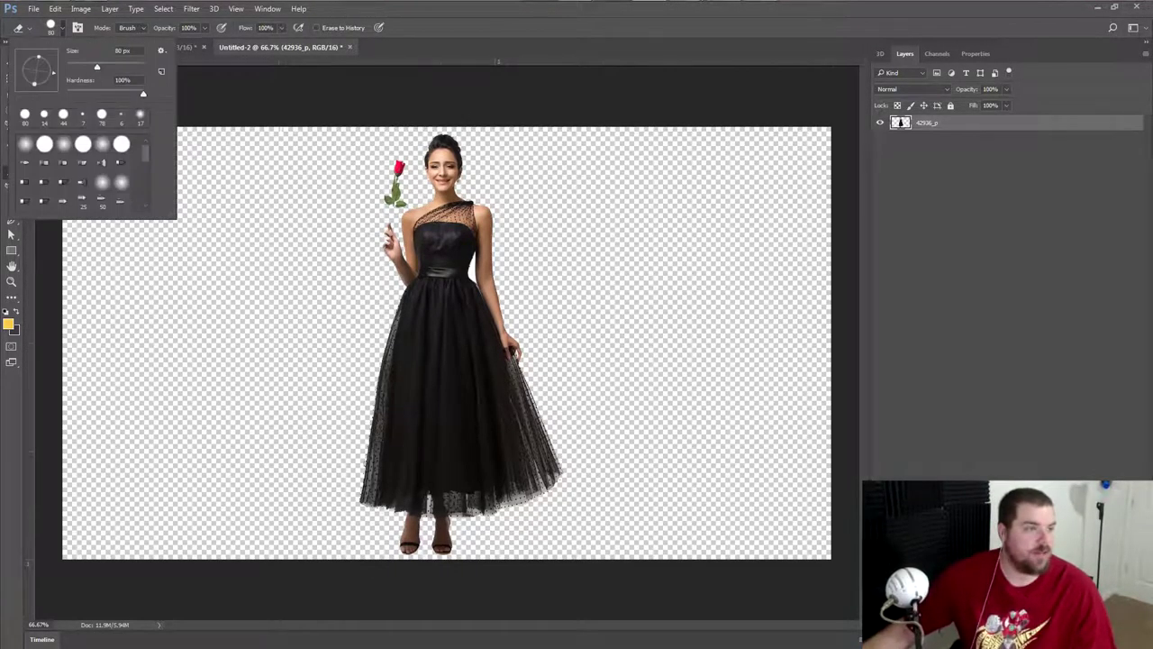
{"action": "left_click", "coordinate": [108, 180]}
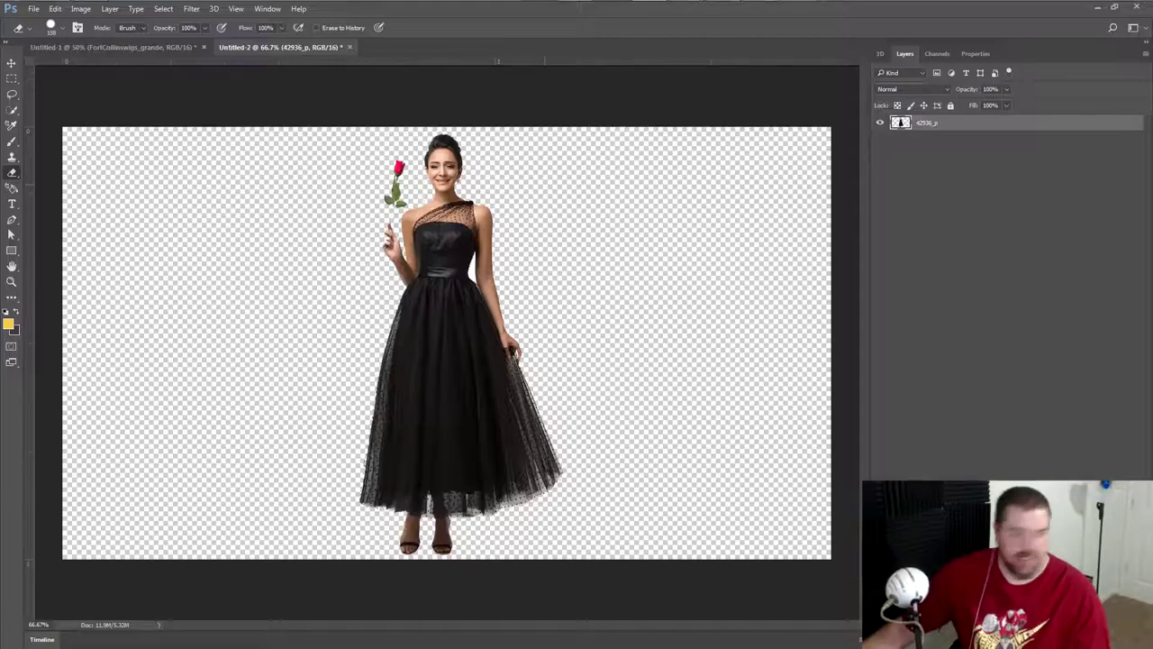
{"action": "scroll", "coordinate": [450, 342], "scroll_direction": "up", "scroll_amount": 5}
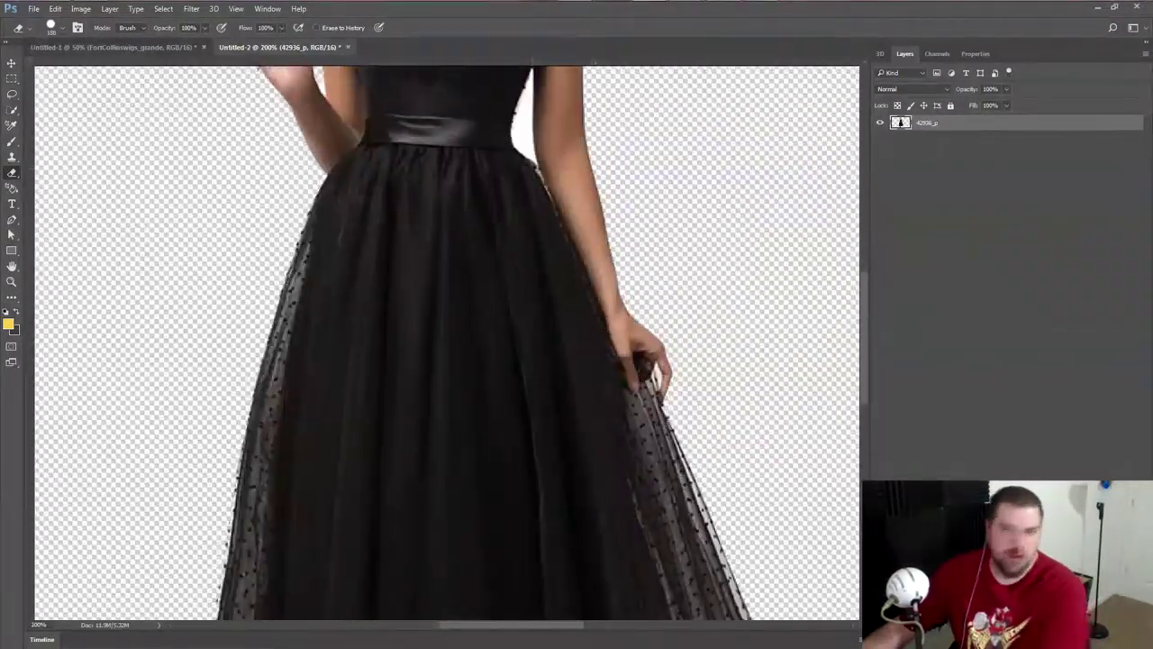
{"action": "scroll", "coordinate": [450, 343], "scroll_direction": "up", "scroll_amount": 5}
{"action": "scroll", "coordinate": [450, 342], "scroll_direction": "up", "scroll_amount": 5}
{"action": "scroll", "coordinate": [450, 342], "scroll_direction": "up", "scroll_amount": 5}
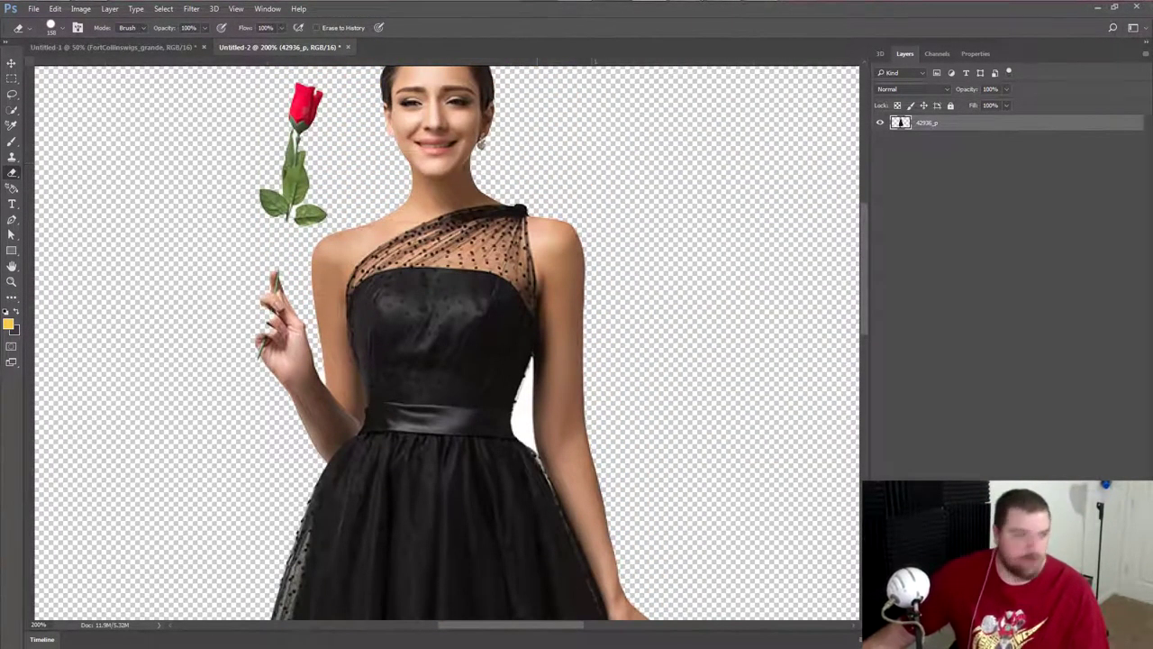
- Select and delete the white gap between the dress and her arm
{"action": "key", "text": "w"}
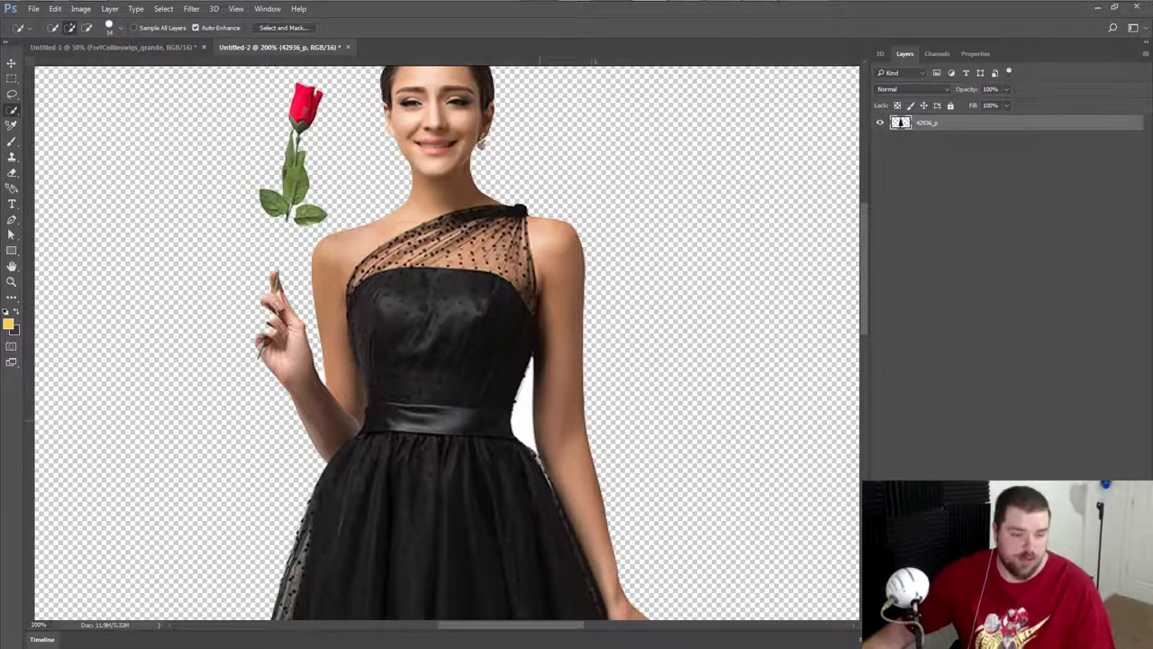
{"action": "left_click_drag", "start_coordinate": [521, 364], "coordinate": [534, 443]}
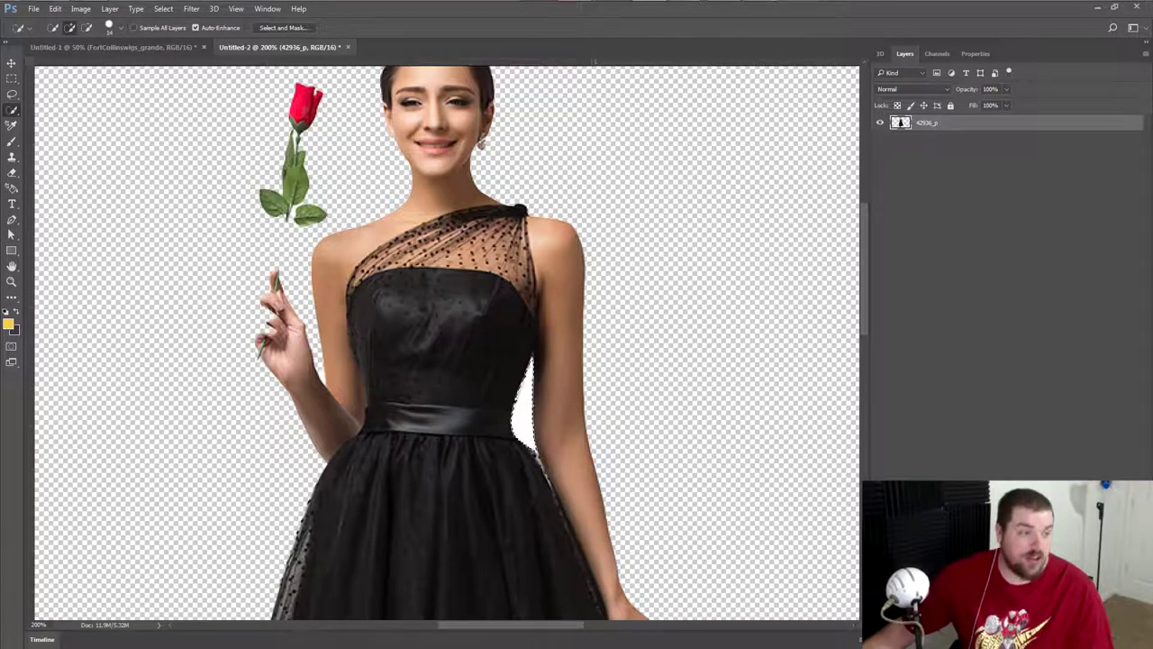
{"action": "key", "text": "e"}
{"action": "key", "text": "Delete"}
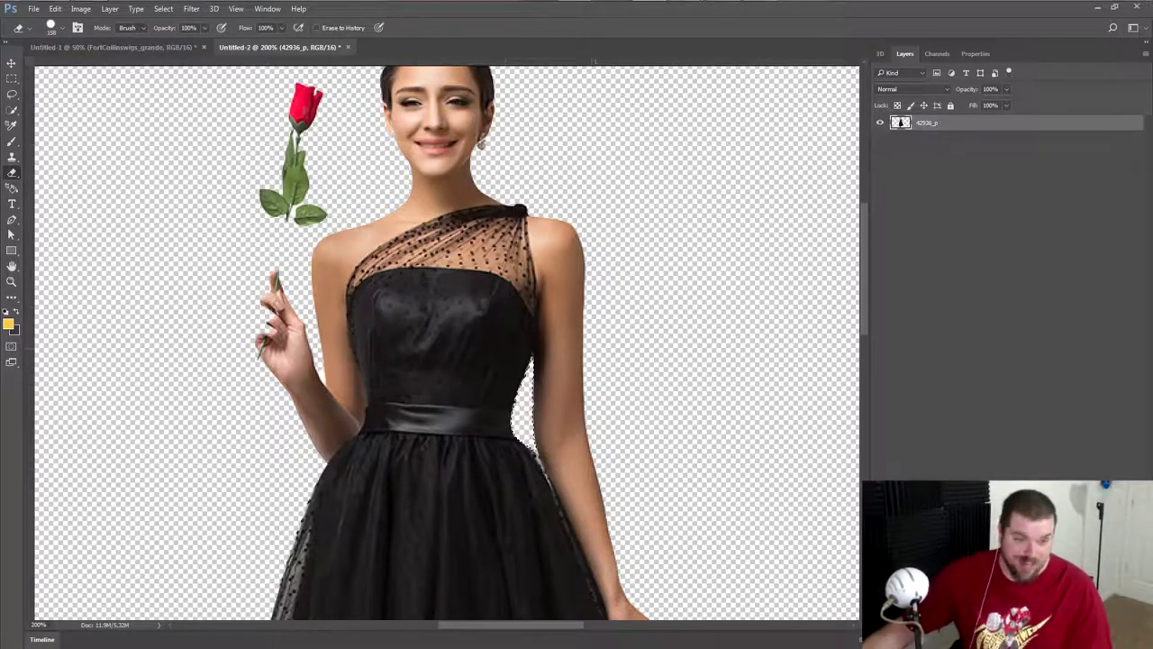
{"action": "scroll", "coordinate": [451, 342], "scroll_direction": "up", "scroll_amount": 3}
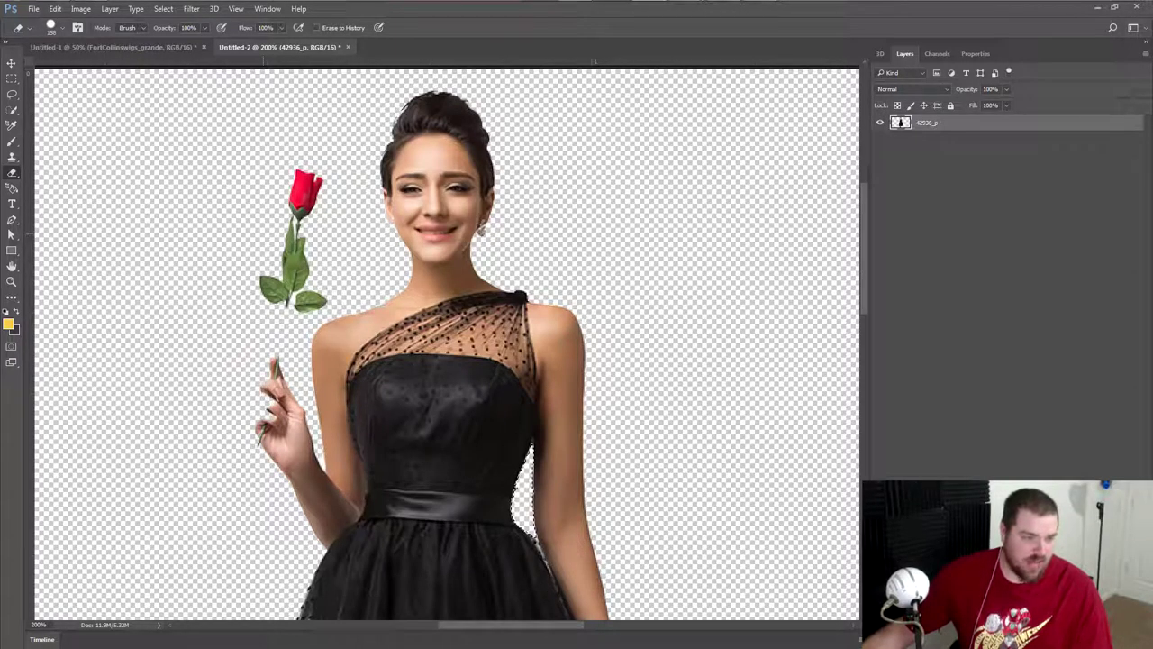
- Remove the red rose and erase the woman's head and neck
{"action": "key", "text": "ctrl+d"}
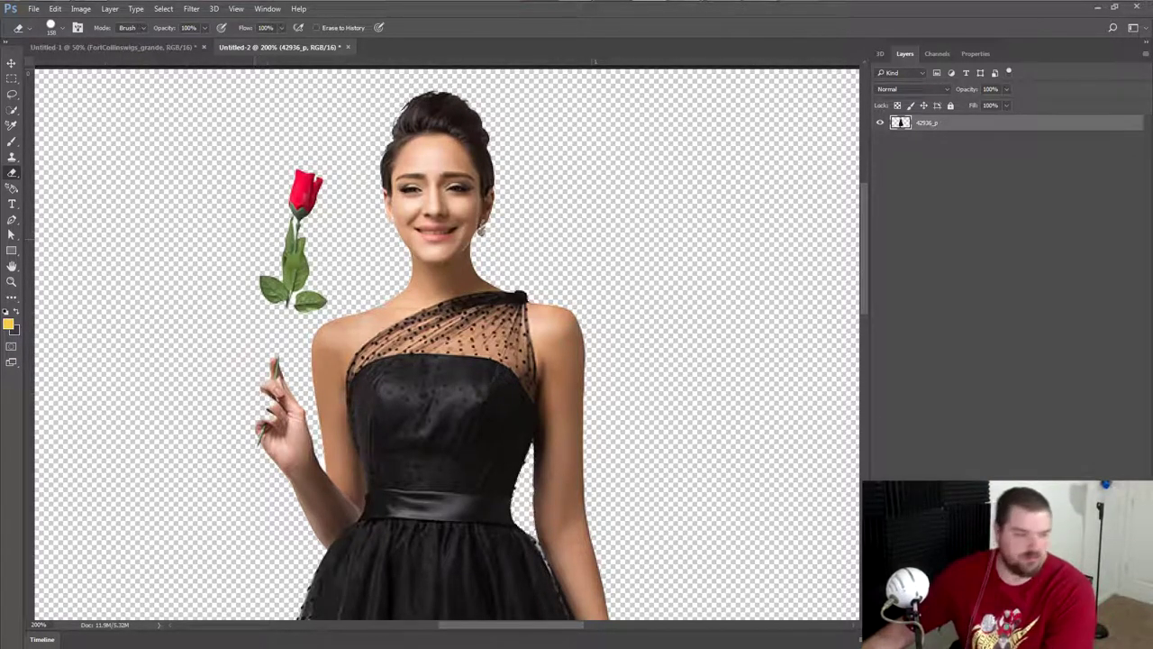
{"action": "key", "text": "ctrl+z"}
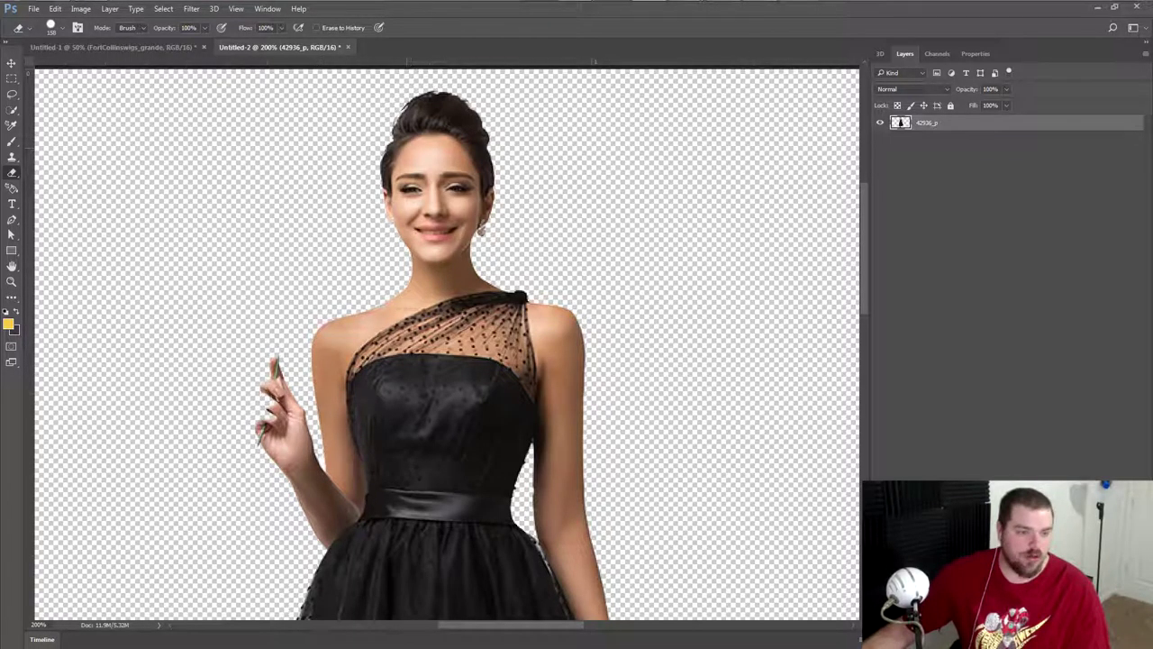
{"action": "mouse_move", "coordinate": [396, 180]}
{"action": "left_mouse_down"}
{"action": "mouse_move", "coordinate": [477, 108]}
{"action": "mouse_move", "coordinate": [468, 268]}
{"action": "left_mouse_up"}
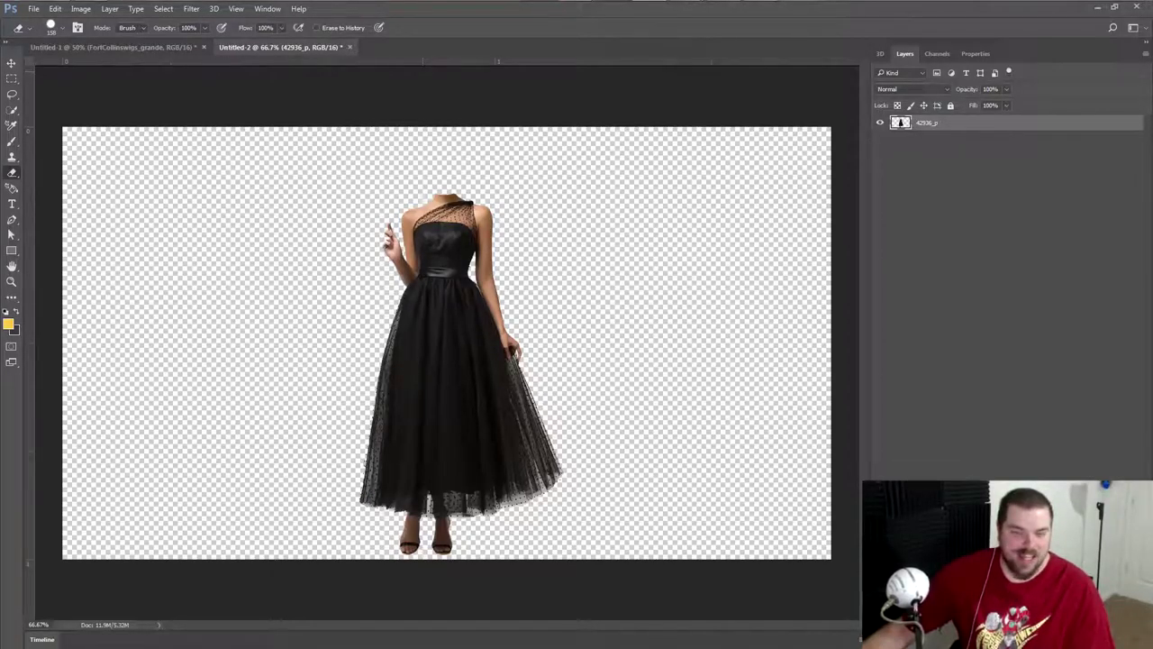
- Bring in a face image from the FACES folder and scale it to head size
{"action": "key", "text": "alt+Tab"}
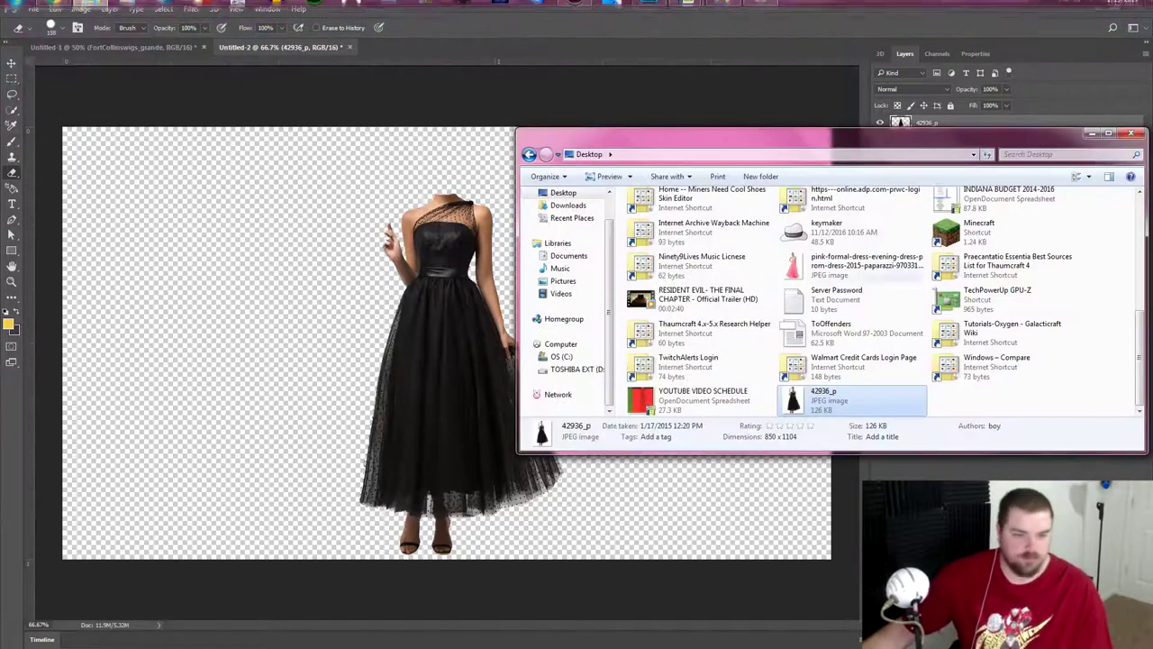
{"action": "left_click", "coordinate": [563, 280]}
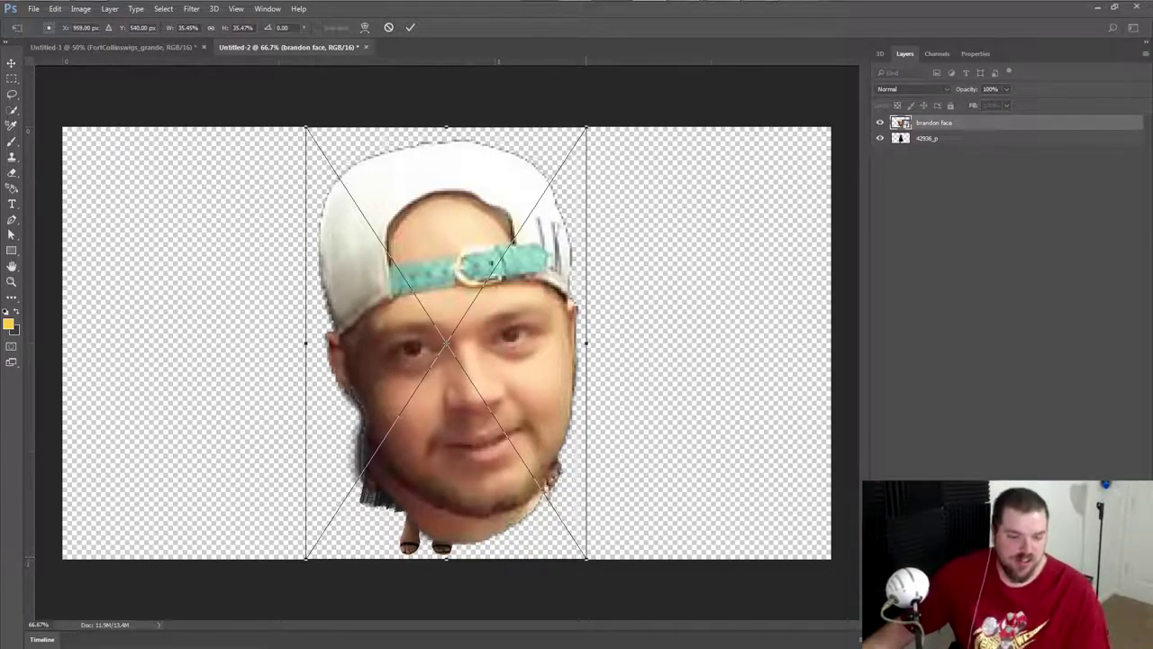
{"action": "mouse_move", "coordinate": [588, 556]}
{"action": "left_mouse_down"}
{"action": "mouse_move", "coordinate": [373, 197]}
{"action": "mouse_move", "coordinate": [448, 176]}
{"action": "mouse_move", "coordinate": [463, 197]}
{"action": "left_mouse_up"}
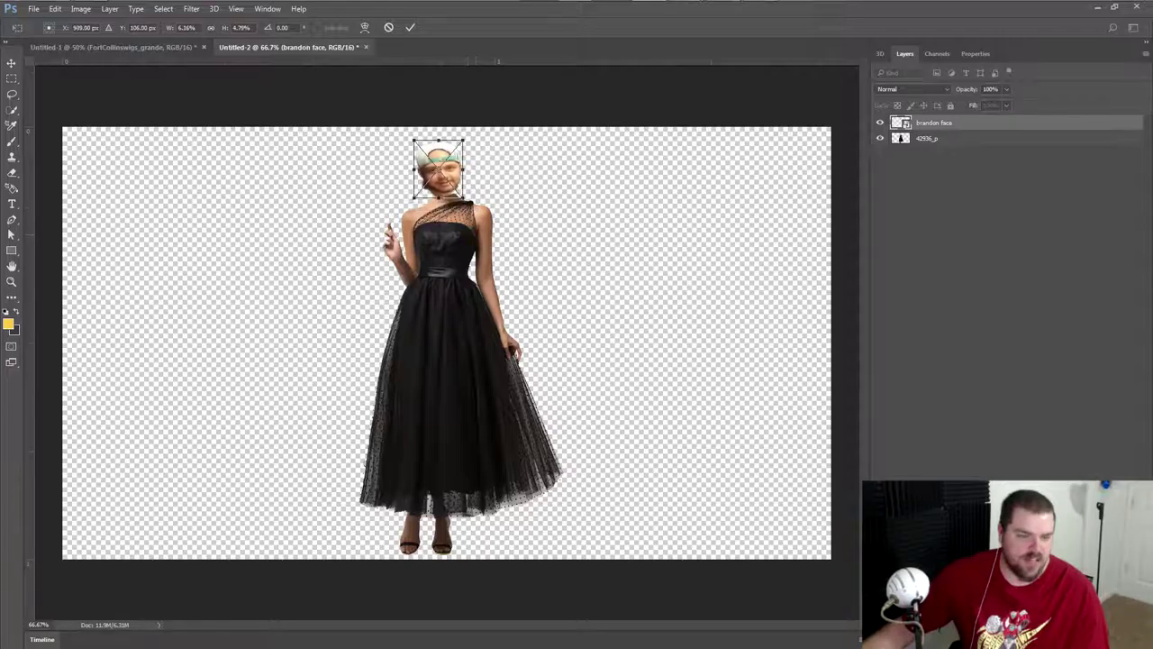
- Commit the face, move its layer below the dress, and shrink it slightly
{"action": "key", "text": "Return"}
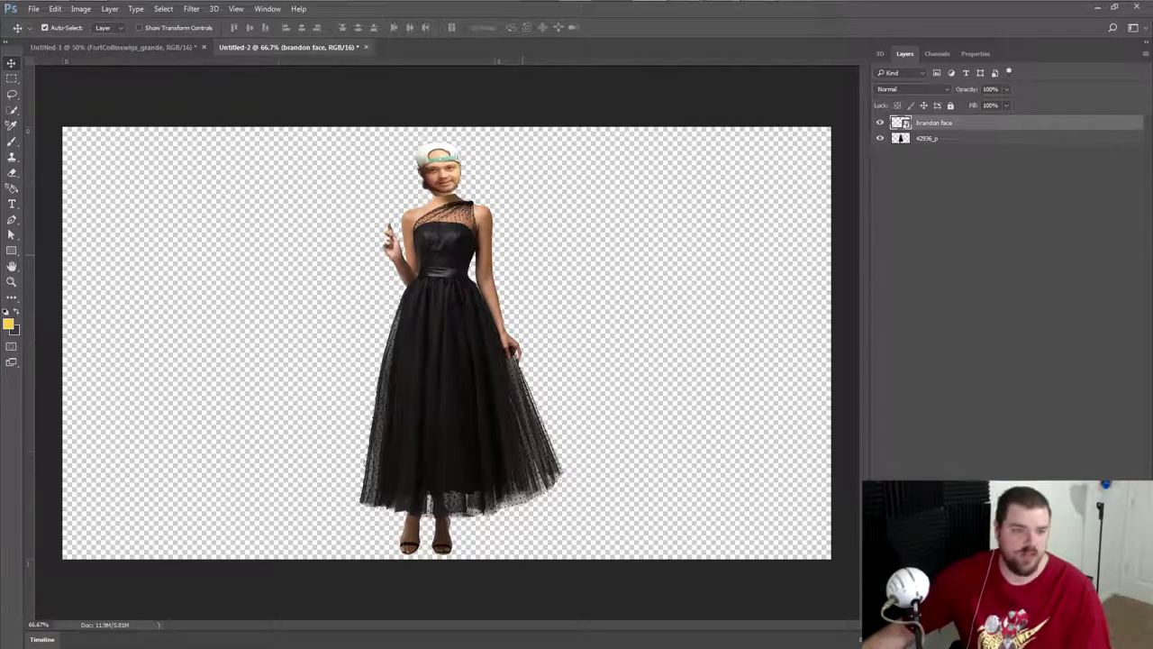
{"action": "key", "text": "ctrl+bracketleft"}
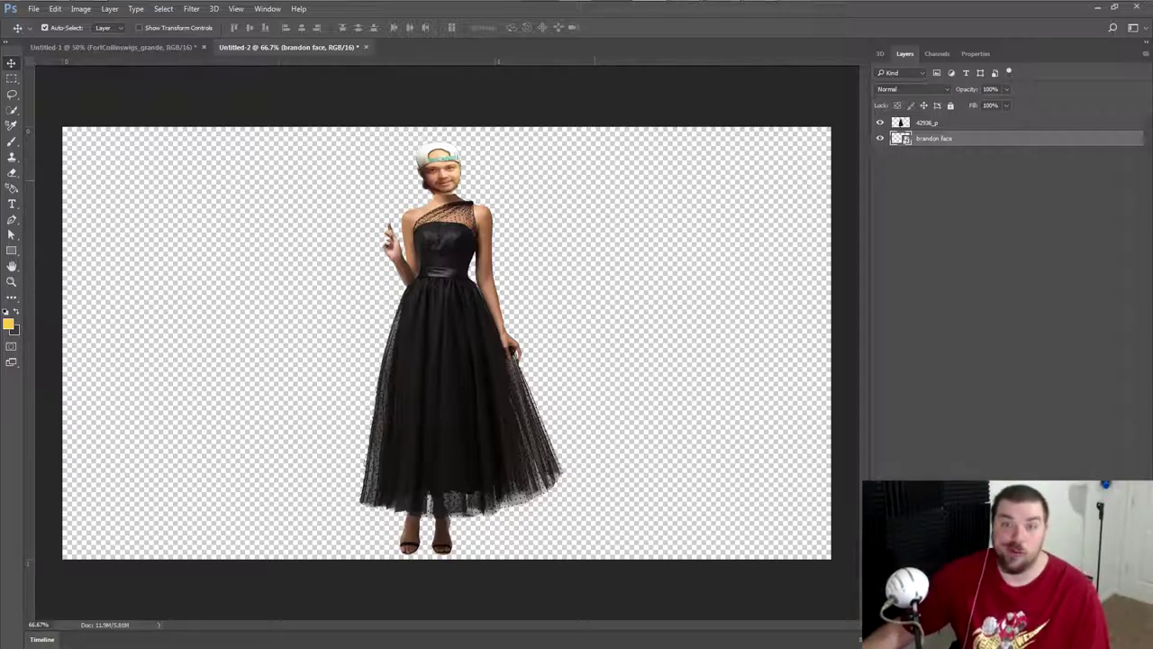
{"action": "key", "text": "ctrl+t"}
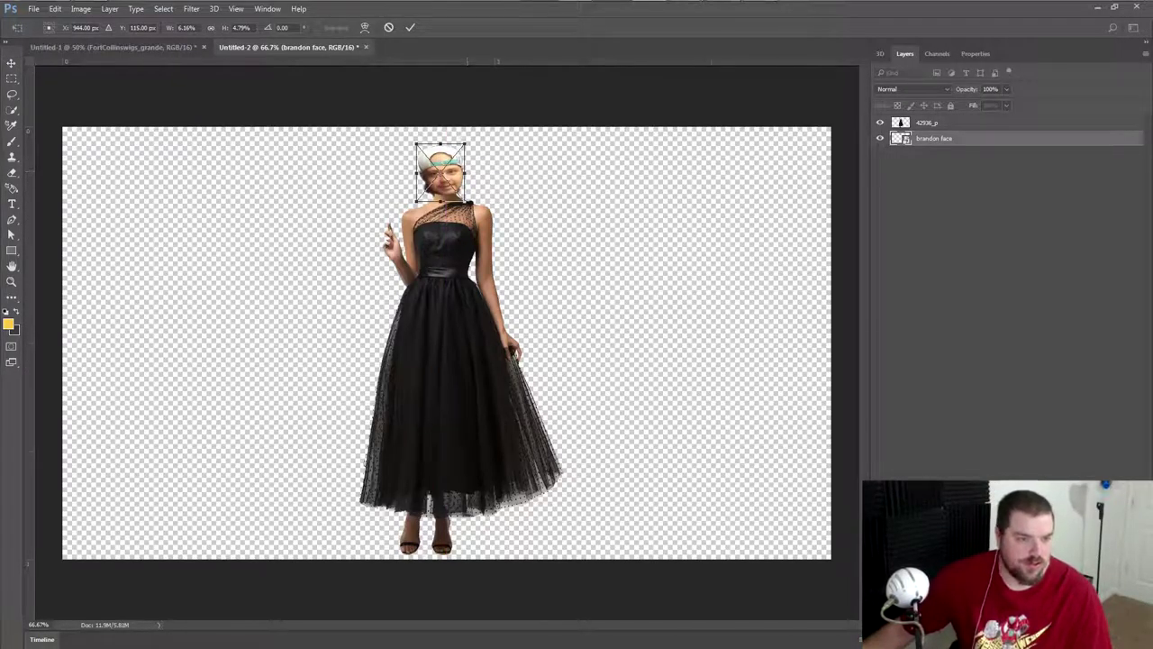
{"action": "left_click_drag", "start_coordinate": [417, 142], "coordinate": [422, 149]}
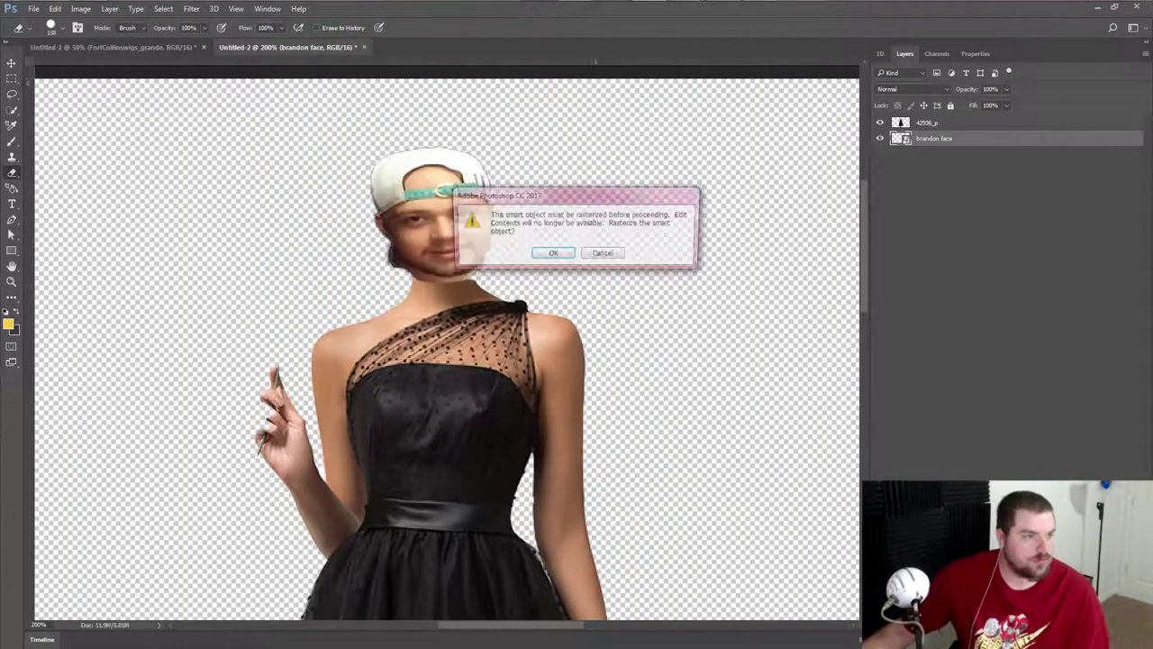
- Rasterize the face layer and erase the dark hair tuft below it
{"action": "left_click", "coordinate": [553, 253]}
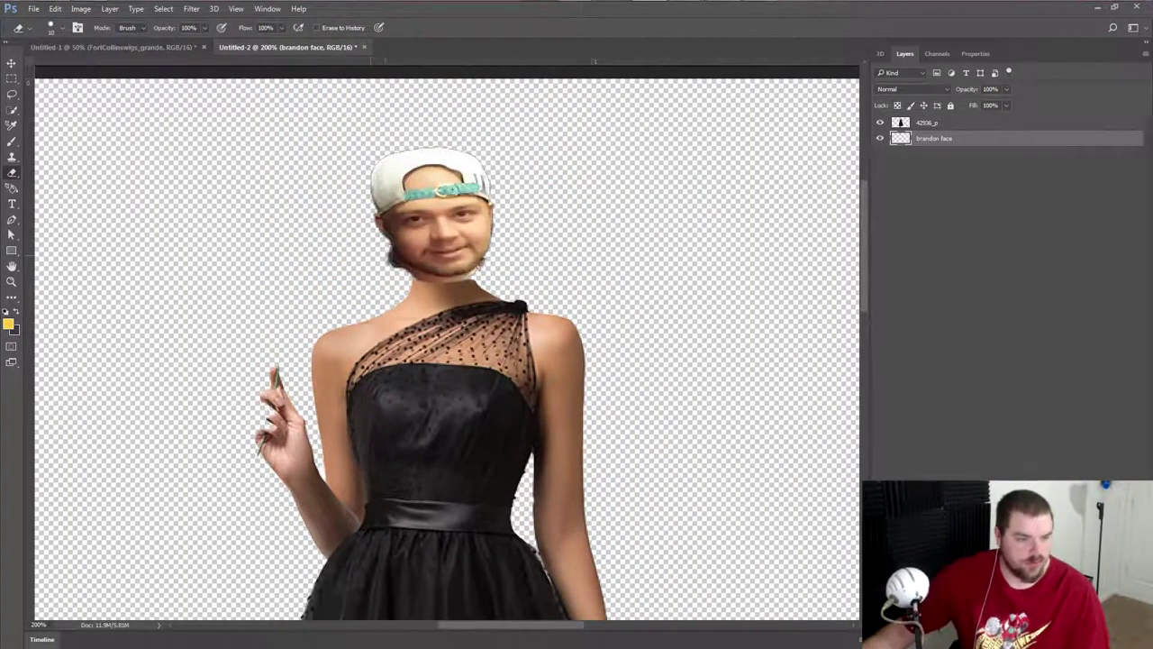
{"action": "left_click_drag", "start_coordinate": [393, 247], "coordinate": [403, 268]}
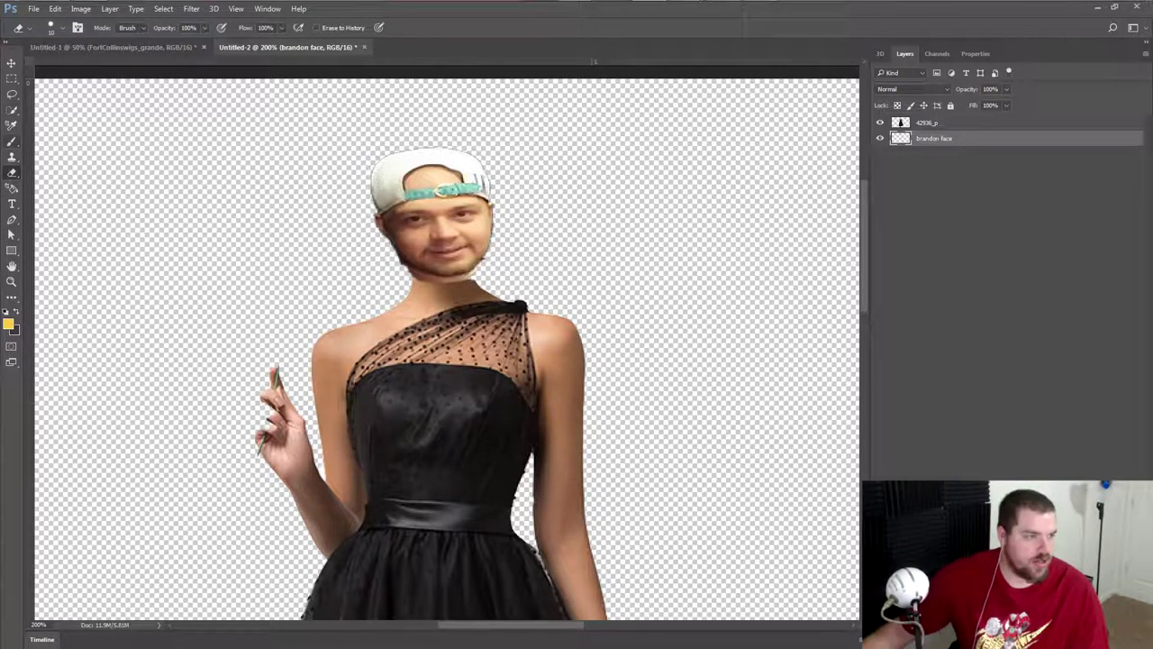
{"action": "right_click", "coordinate": [11, 141]}
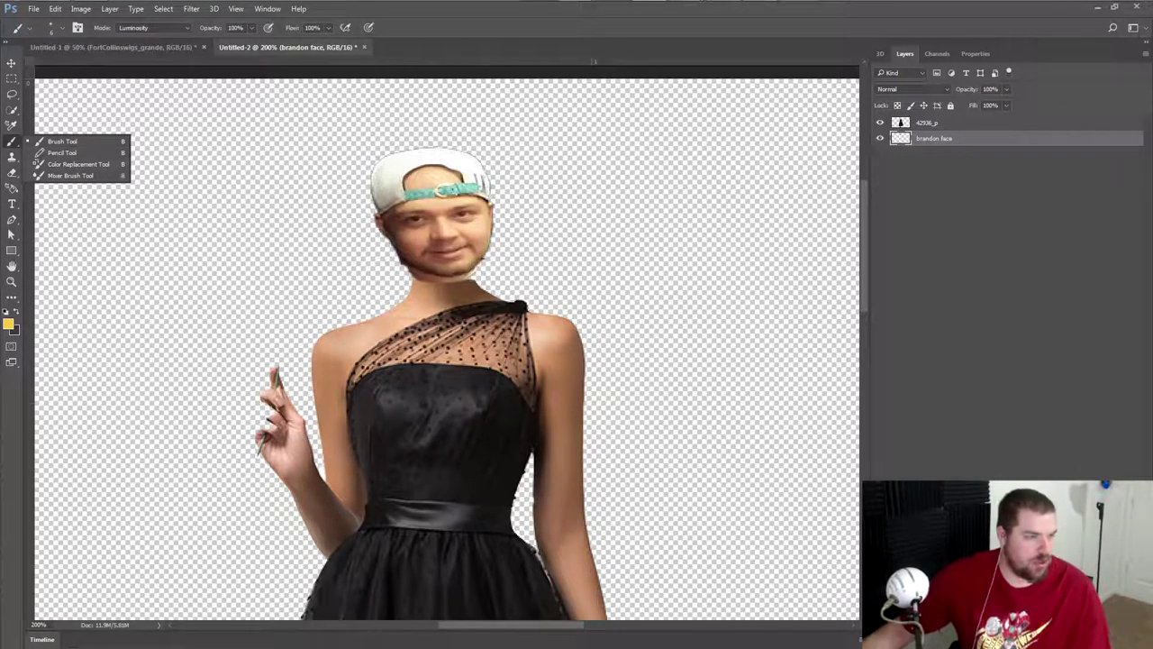
- Browse the toolbar flyouts and pick the Smudge Tool from the extra tools list
{"action": "right_click", "coordinate": [11, 265]}
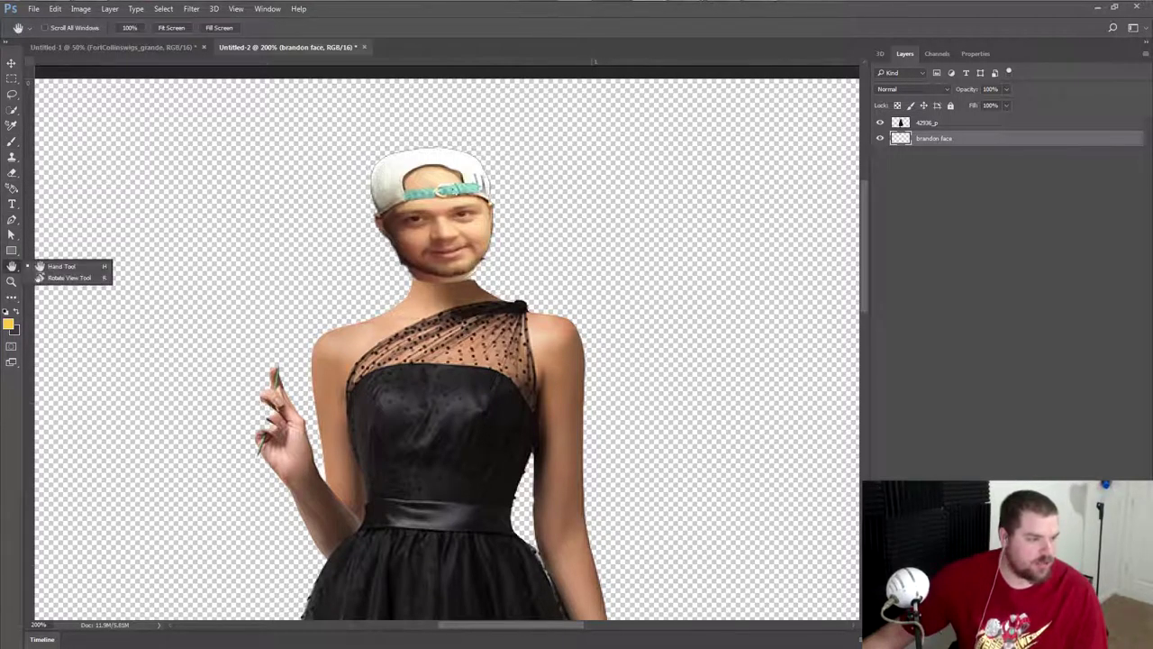
{"action": "right_click", "coordinate": [12, 236]}
{"action": "right_click", "coordinate": [12, 203]}
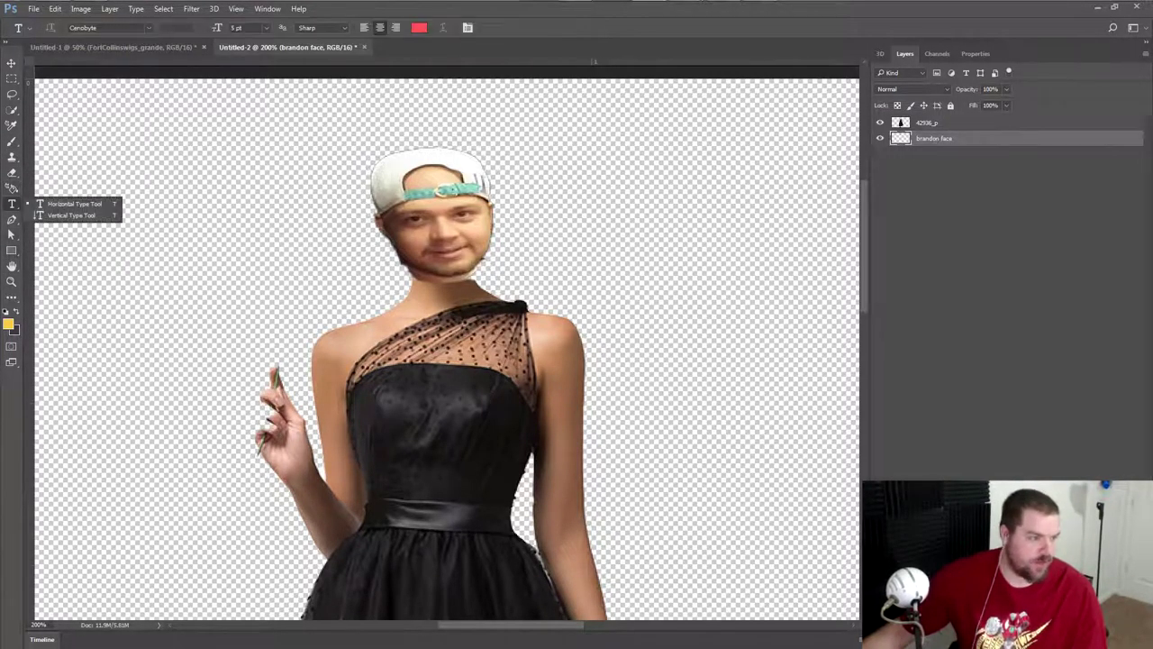
{"action": "right_click", "coordinate": [12, 250]}
{"action": "right_click", "coordinate": [12, 218]}
{"action": "right_click", "coordinate": [12, 126]}
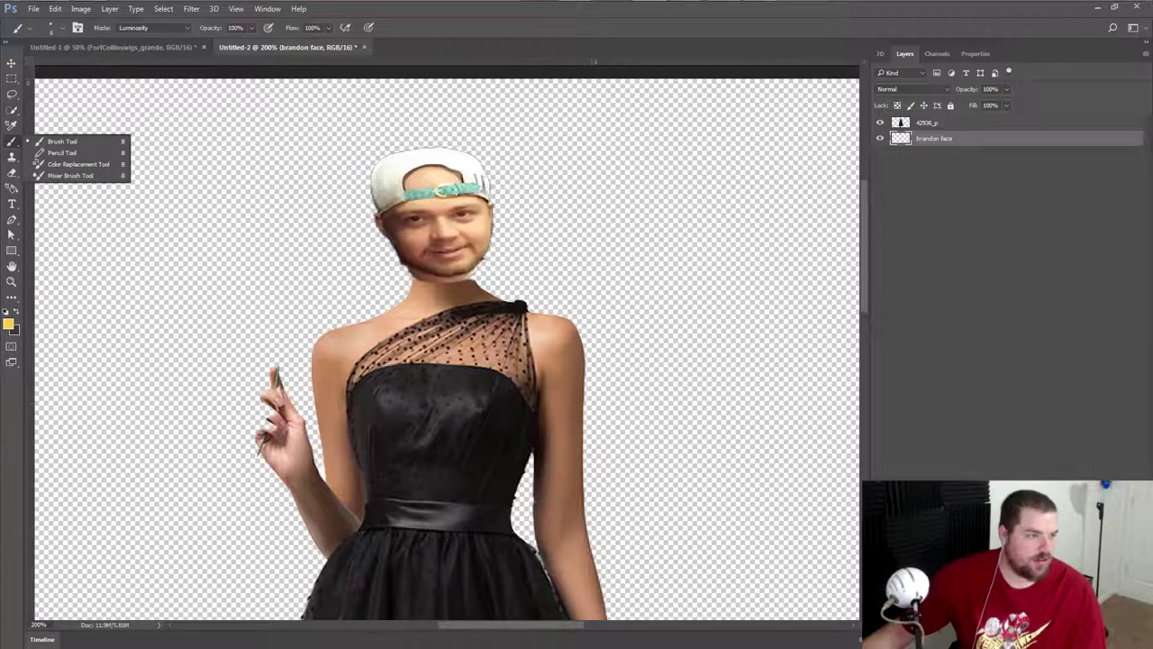
{"action": "right_click", "coordinate": [12, 204]}
{"action": "right_click", "coordinate": [12, 236]}
{"action": "right_click", "coordinate": [12, 281]}
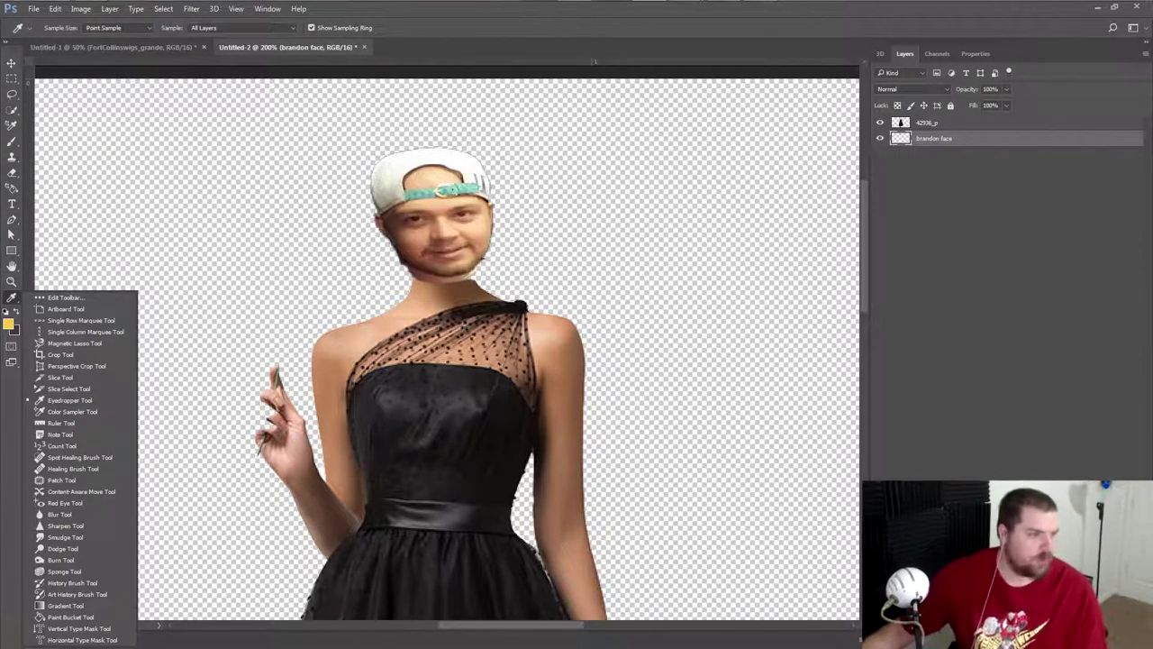
{"action": "right_click", "coordinate": [12, 80]}
{"action": "right_click", "coordinate": [11, 110]}
{"action": "right_click", "coordinate": [12, 141]}
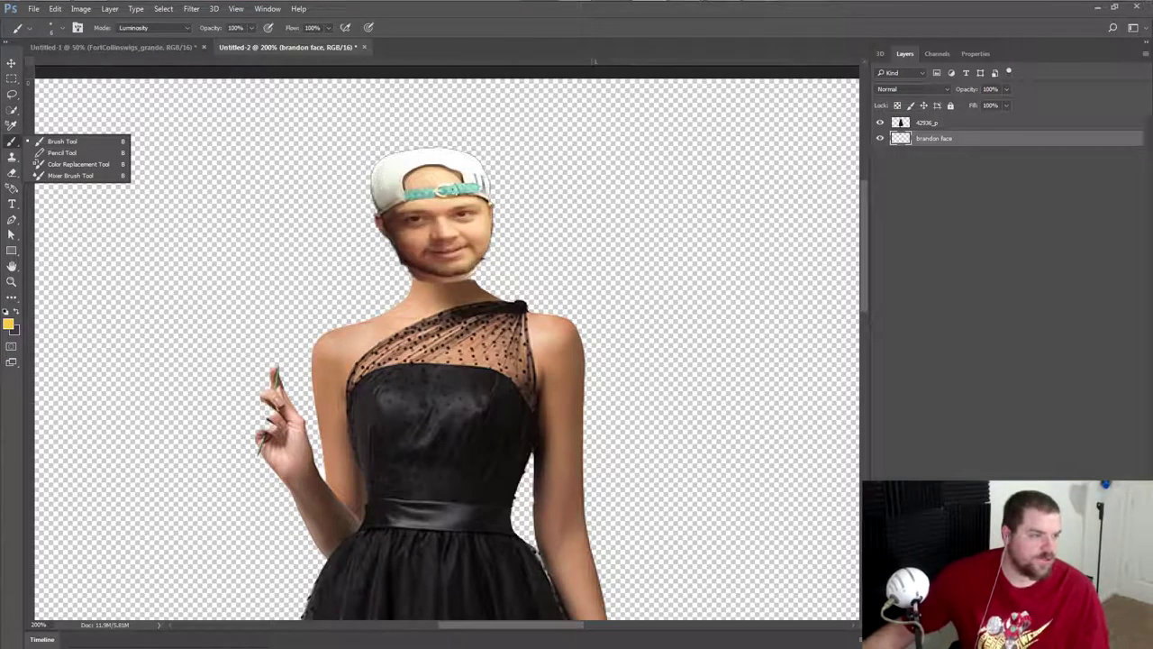
{"action": "right_click", "coordinate": [12, 190]}
{"action": "right_click", "coordinate": [12, 220]}
{"action": "right_click", "coordinate": [12, 265]}
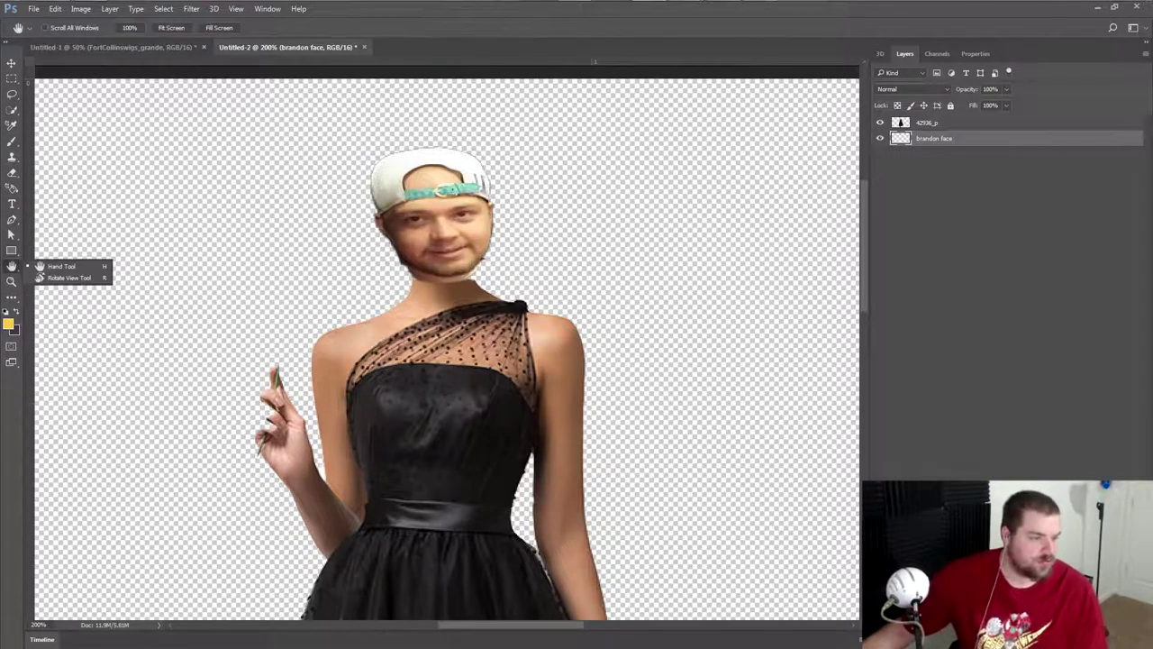
{"action": "right_click", "coordinate": [11, 295]}
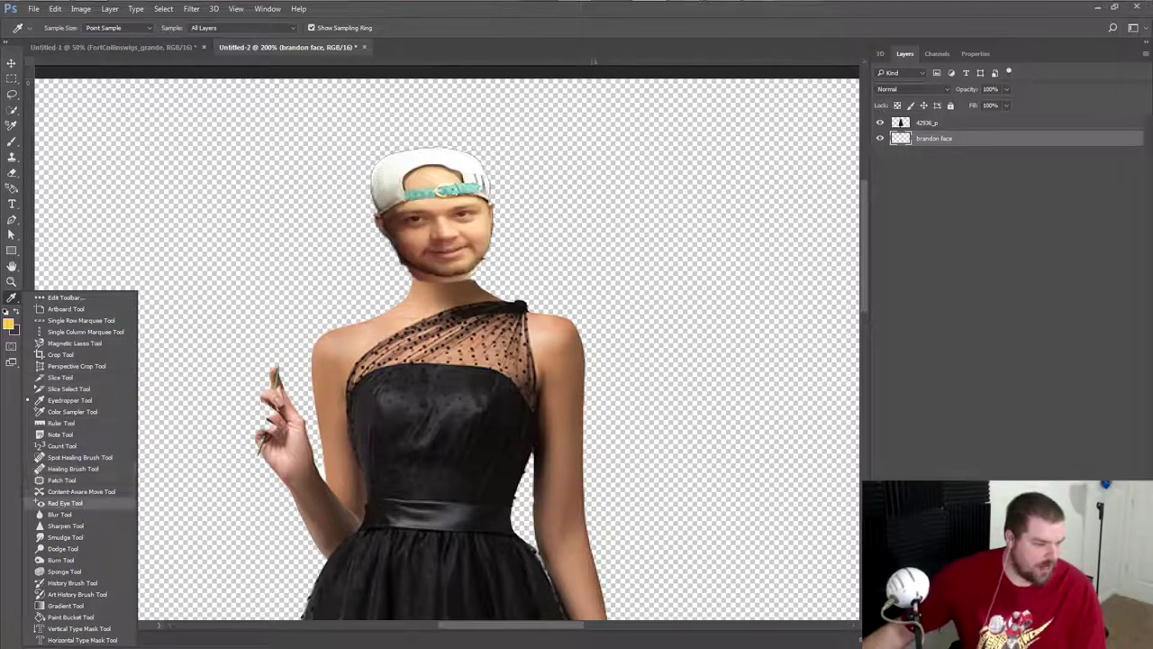
{"action": "left_click", "coordinate": [65, 537]}
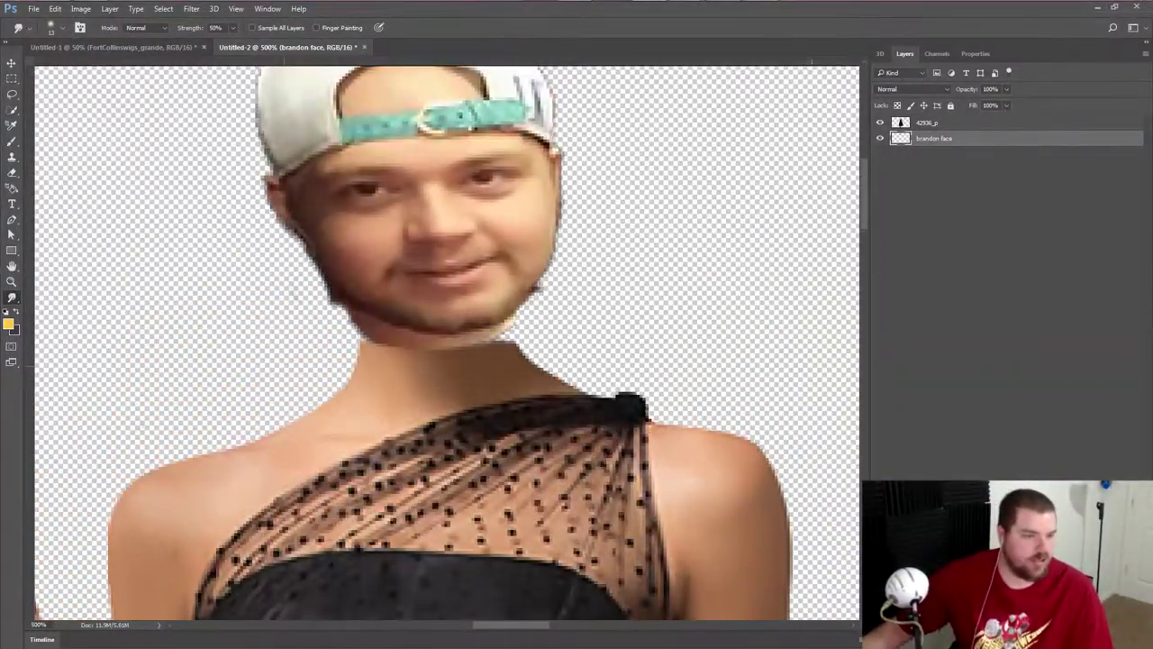
- Smudge the chin and neck edges on the face and dress layers to hide the seam
{"action": "left_click_drag", "start_coordinate": [361, 343], "coordinate": [387, 326]}
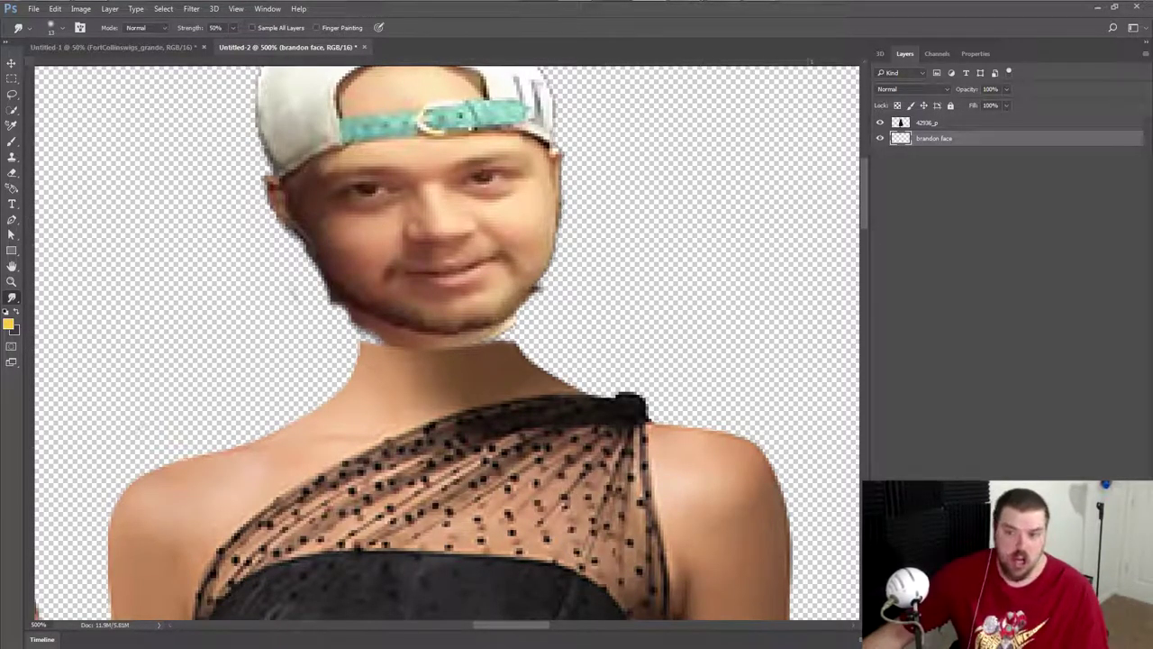
{"action": "key", "text": "alt+bracketright"}
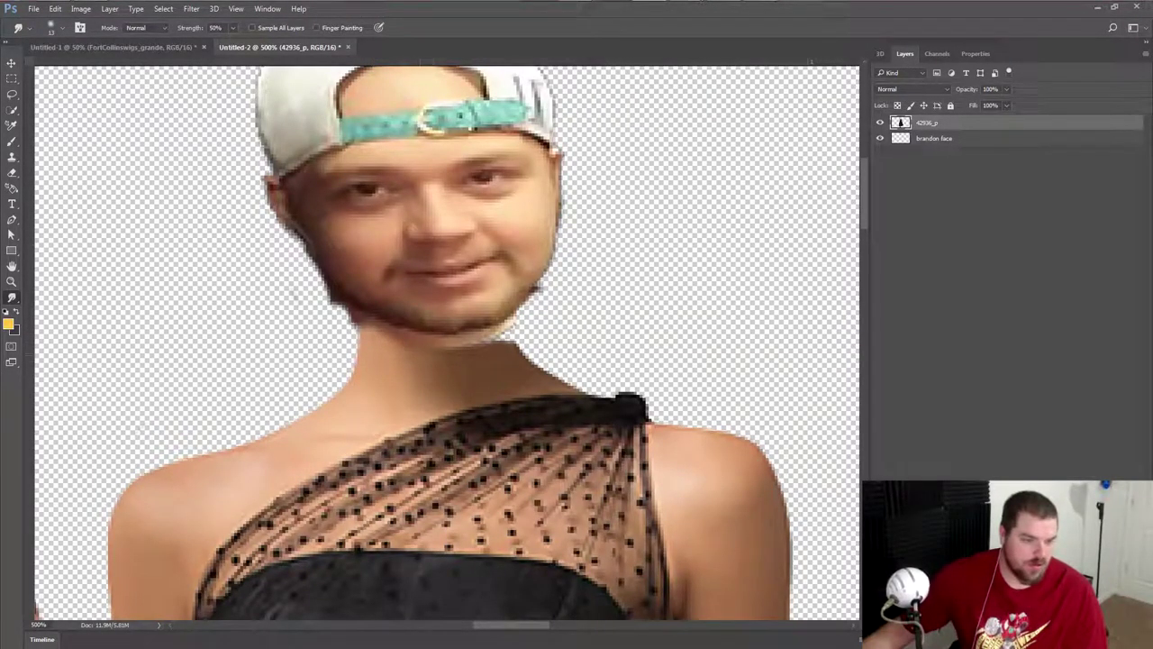
{"action": "mouse_move", "coordinate": [405, 349]}
{"action": "left_mouse_down"}
{"action": "mouse_move", "coordinate": [504, 333]}
{"action": "mouse_move", "coordinate": [442, 340]}
{"action": "left_mouse_up"}
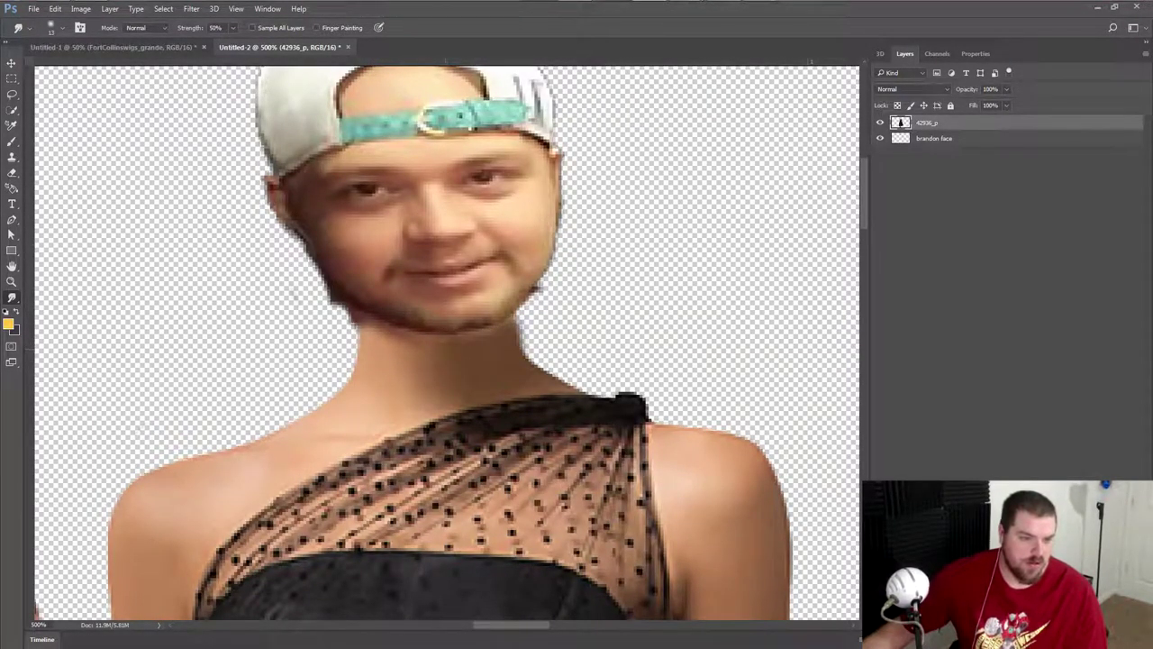
{"action": "key", "text": "e"}
{"action": "key", "text": "alt+bracketleft"}
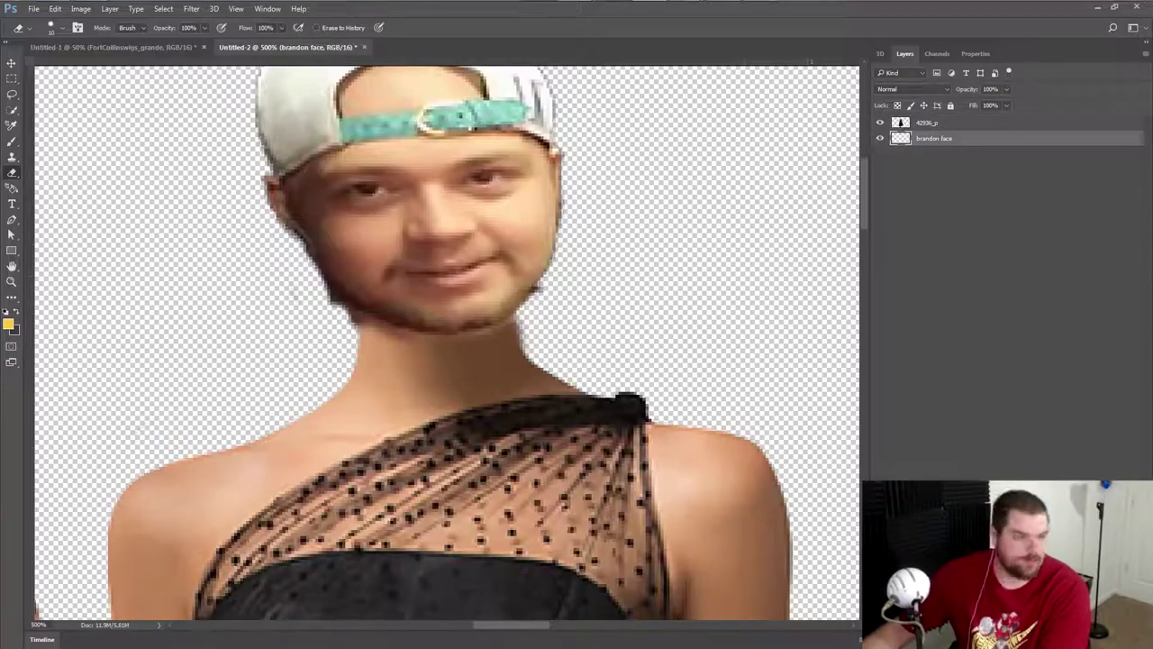
{"action": "scroll", "coordinate": [441, 342], "scroll_direction": "down", "scroll_amount": 6}
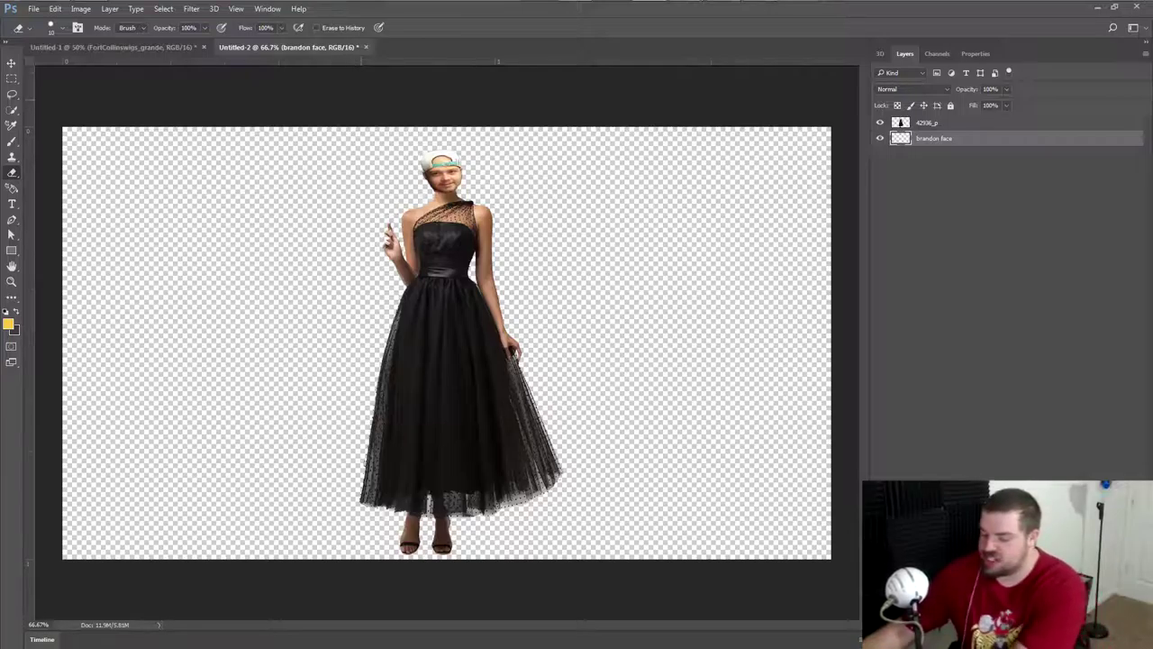
{"action": "scroll", "coordinate": [441, 288], "scroll_direction": "up", "scroll_amount": 5}
{"action": "scroll", "coordinate": [441, 315], "scroll_direction": "up", "scroll_amount": 5}
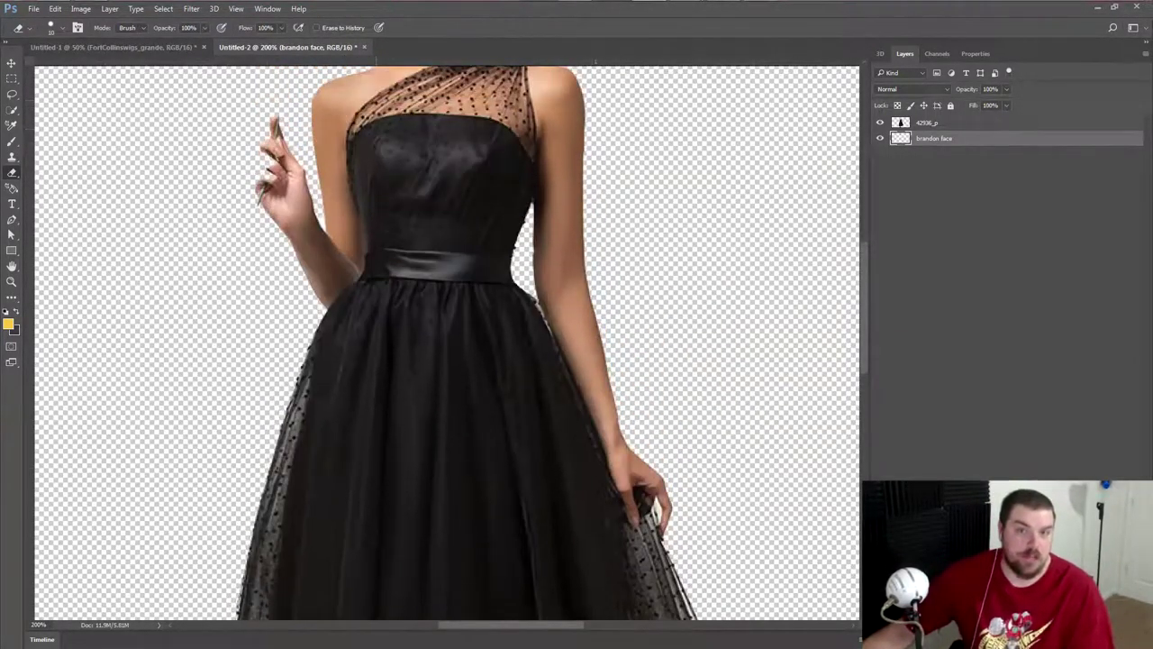
{"action": "scroll", "coordinate": [441, 316], "scroll_direction": "up", "scroll_amount": 3}
{"action": "scroll", "coordinate": [441, 315], "scroll_direction": "up", "scroll_amount": 2}
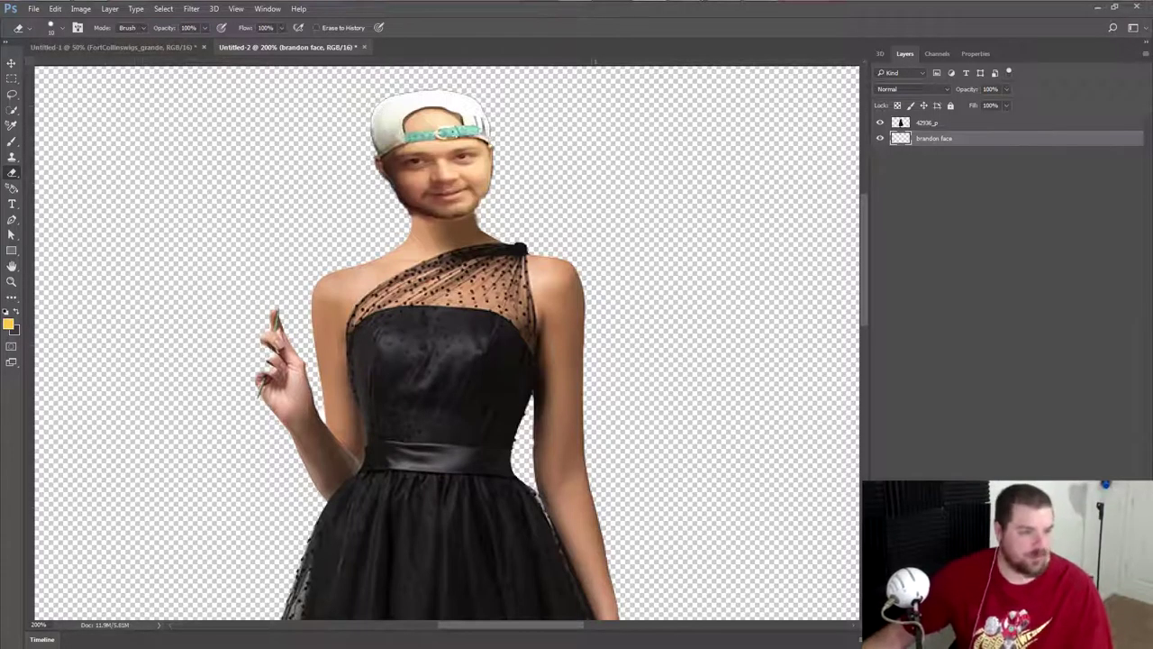
{"action": "left_click", "coordinate": [112, 47]}
- Try a wig transform, cancel it, and cycle back to the dress collage document
{"action": "key", "text": "v"}
{"action": "key", "text": "ctrl+t"}
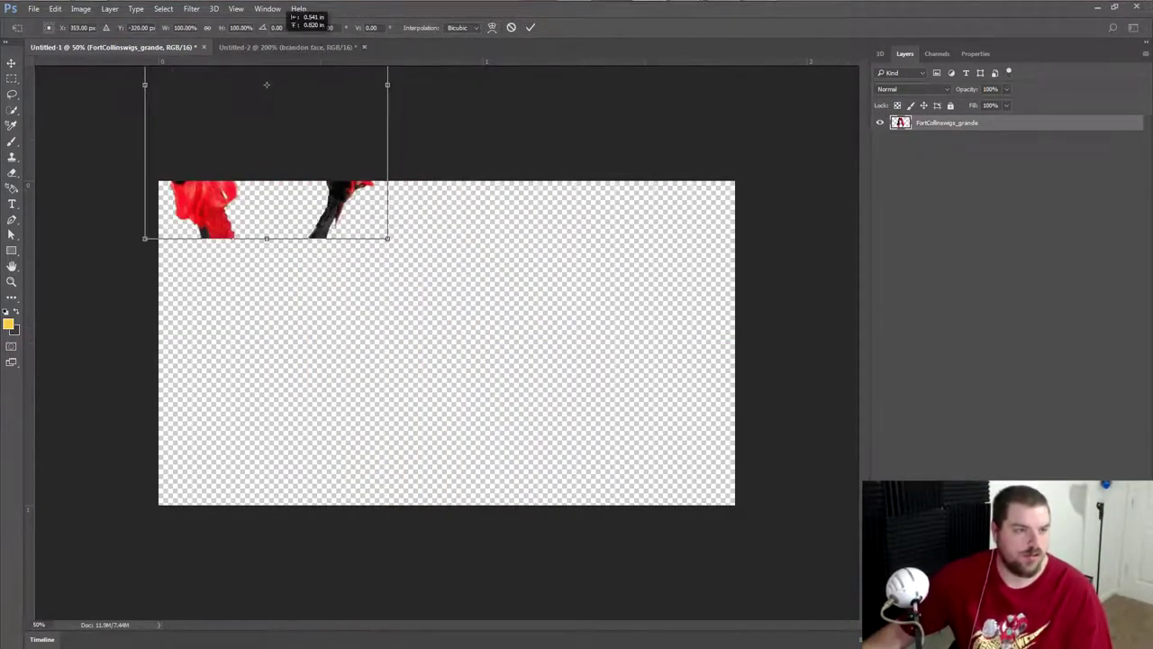
{"action": "left_click_drag", "start_coordinate": [442, 345], "coordinate": [422, 335]}
{"action": "key", "text": "Escape"}
{"action": "key", "text": "ctrl+Tab"}
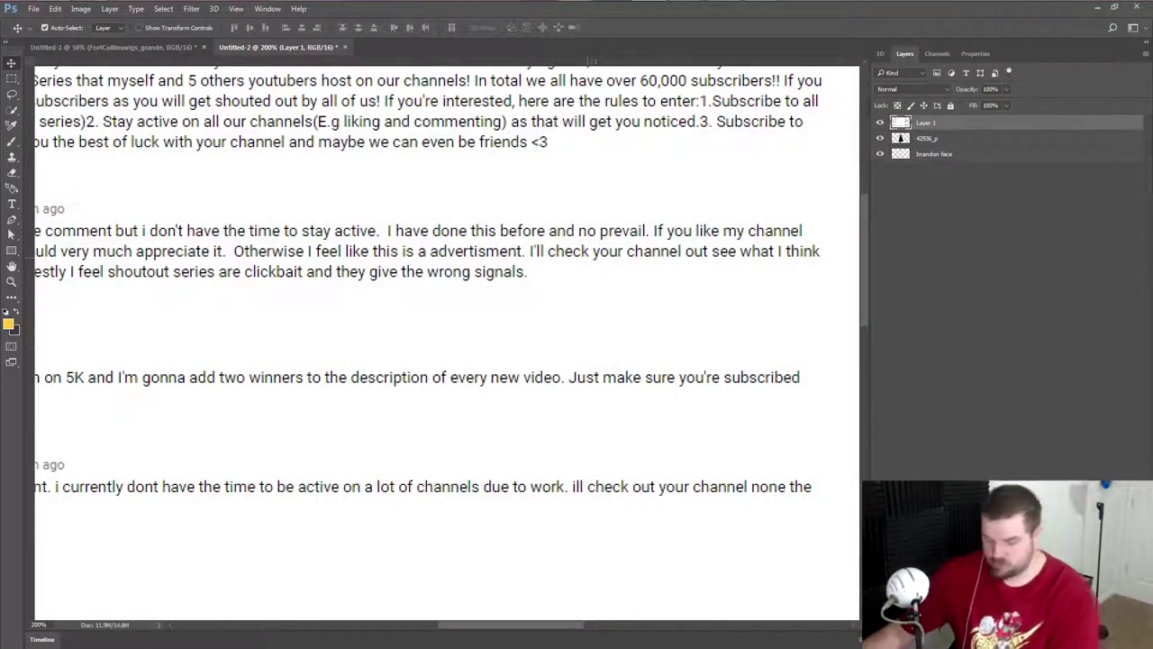
{"action": "key", "text": "ctrl+Tab"}
{"action": "key", "text": "ctrl+t"}
{"action": "key", "text": "ctrl+Tab"}
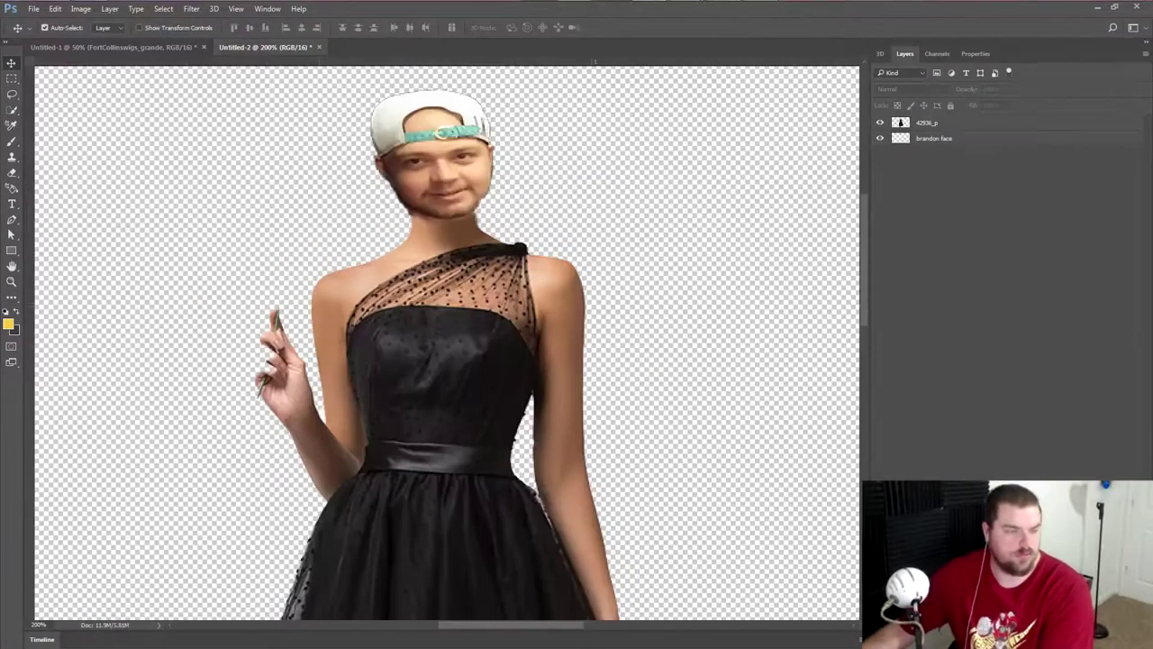
{"action": "key", "text": "alt+Tab"}
{"action": "key", "text": "alt+Tab"}
- Bring the wig into the dress document, shrink it and fit it over the head
{"action": "key", "text": "ctrl+Tab"}
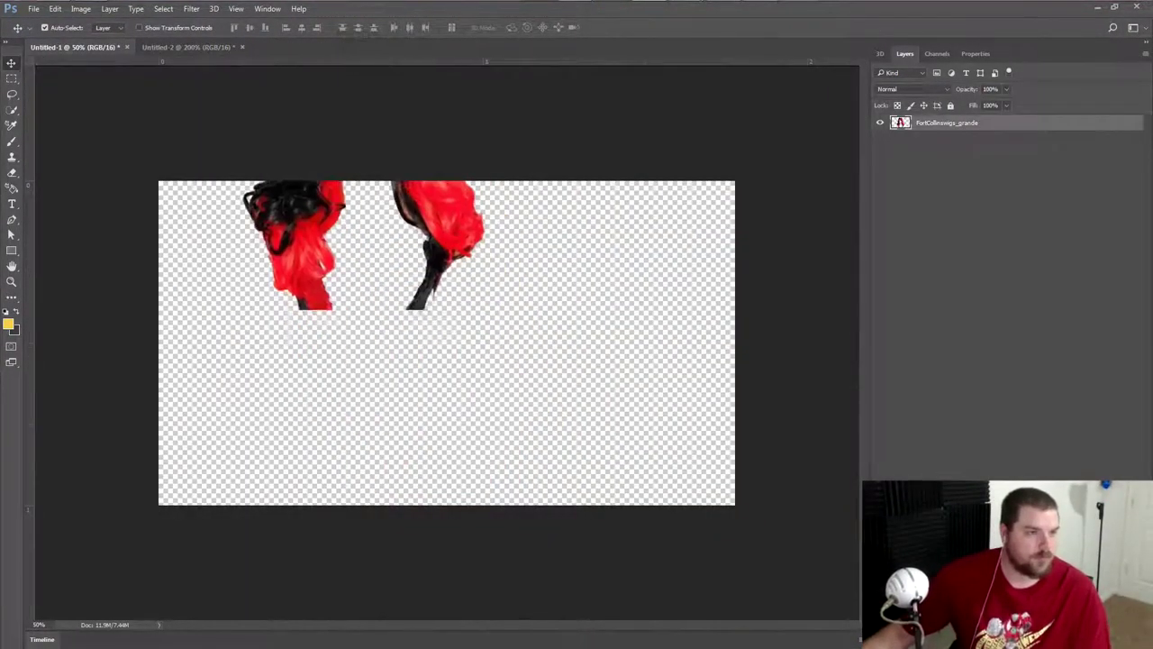
{"action": "left_click_drag", "start_coordinate": [432, 315], "coordinate": [298, 47]}
{"action": "key", "text": "ctrl+minus"}
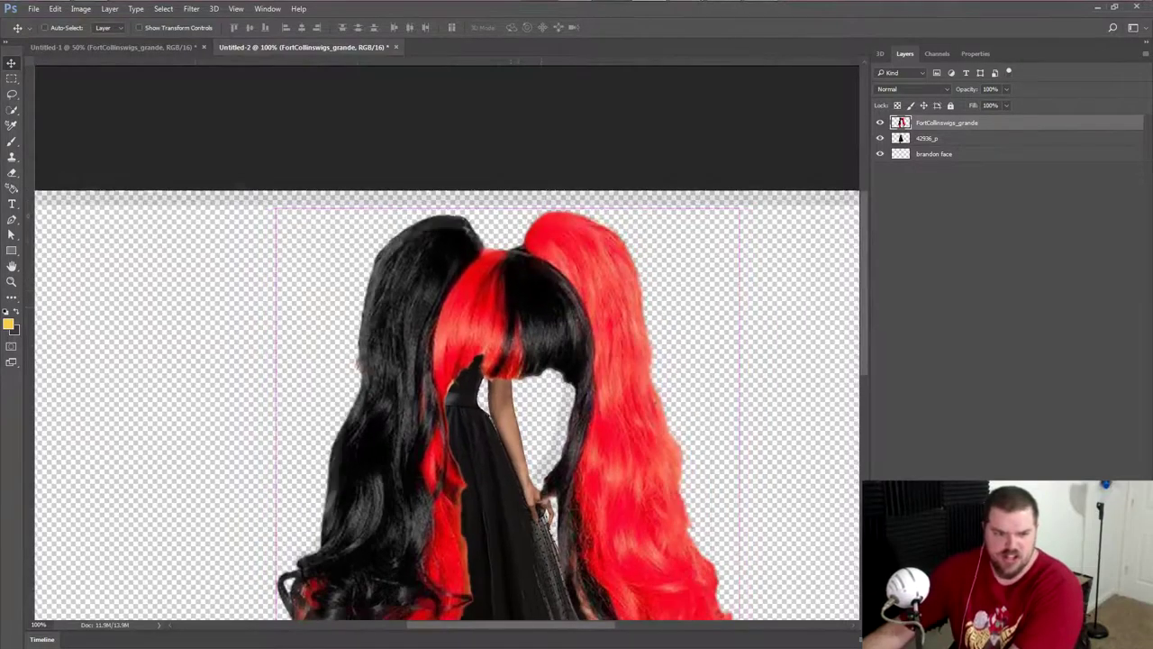
{"action": "key", "text": "ctrl+minus"}
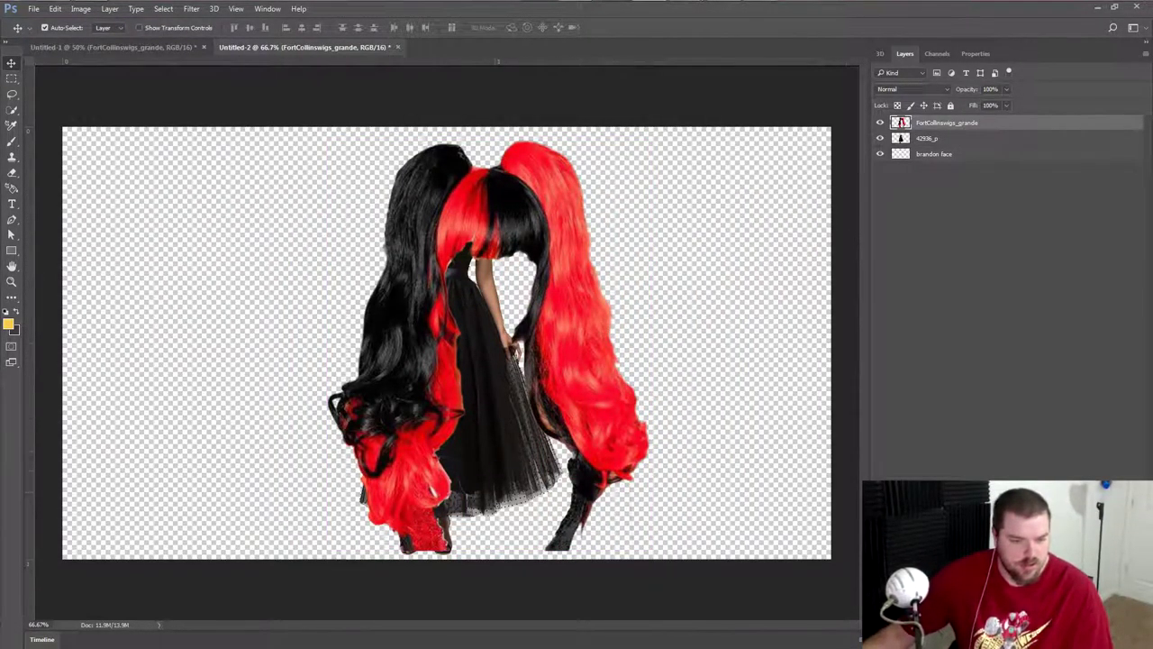
{"action": "key", "text": "ctrl+t"}
{"action": "left_click_drag", "start_coordinate": [648, 551], "coordinate": [463, 342]}
{"action": "left_click_drag", "start_coordinate": [396, 243], "coordinate": [432, 225]}
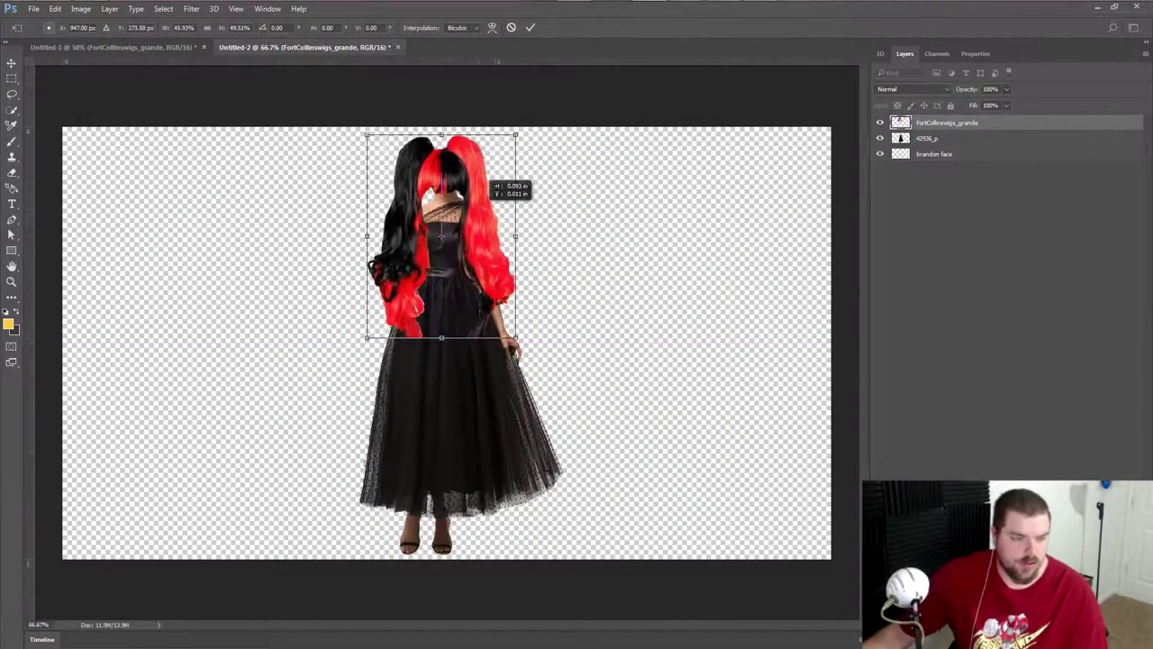
{"action": "left_click_drag", "start_coordinate": [328, 343], "coordinate": [389, 248]}
{"action": "left_click_drag", "start_coordinate": [441, 162], "coordinate": [459, 137]}
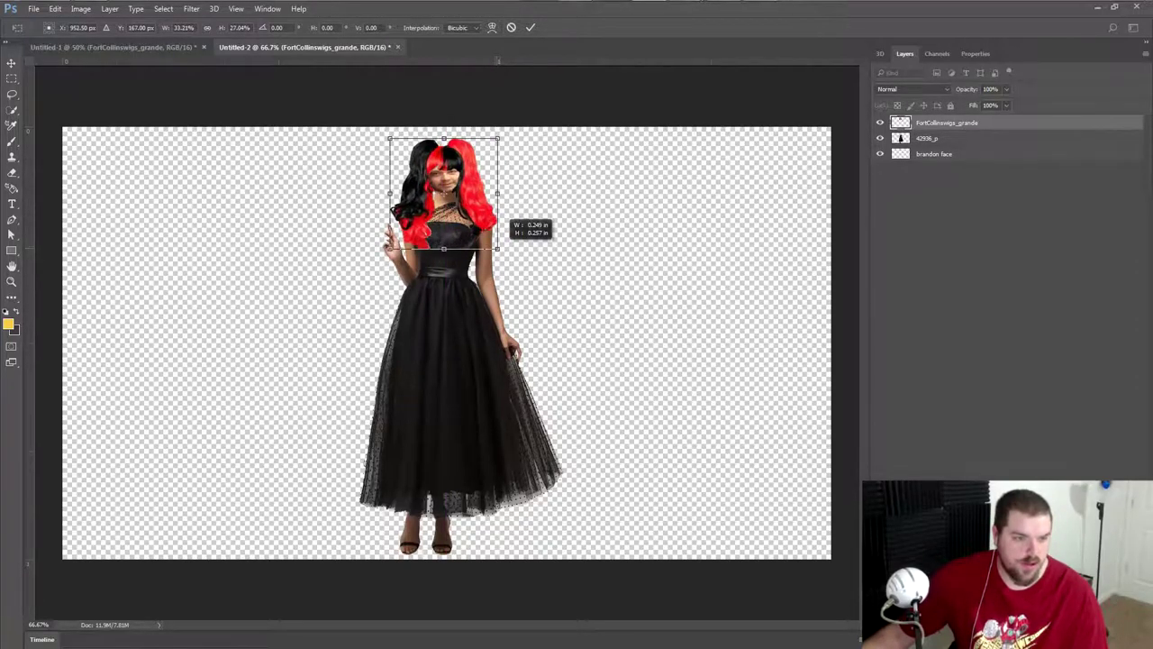
{"action": "key", "text": "Return"}
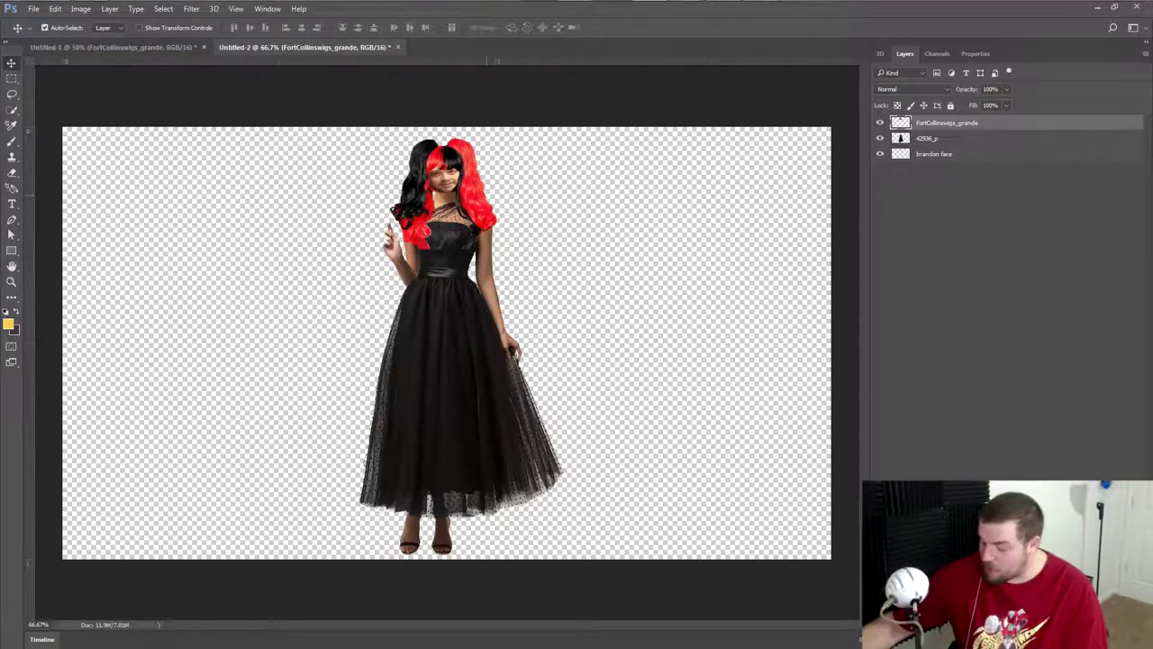
{"action": "scroll", "coordinate": [451, 361], "scroll_direction": "up", "scroll_amount": 3}
{"action": "scroll", "coordinate": [450, 360], "scroll_direction": "up", "scroll_amount": 3}
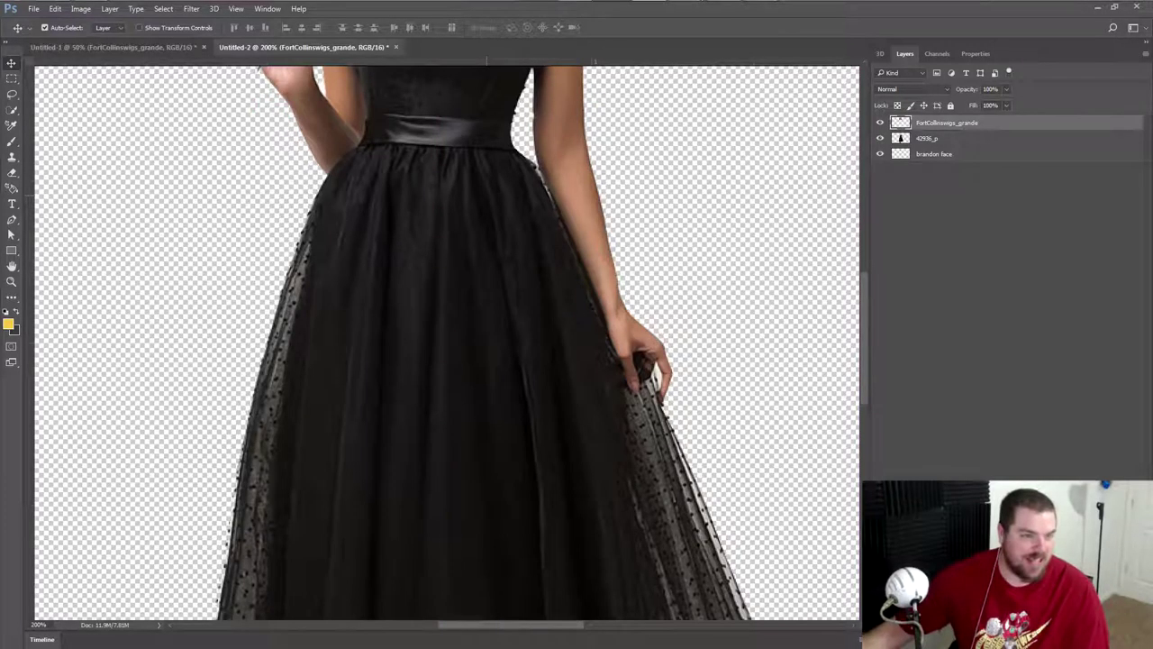
{"action": "scroll", "coordinate": [451, 342], "scroll_direction": "up", "scroll_amount": 5}
{"action": "scroll", "coordinate": [451, 342], "scroll_direction": "up", "scroll_amount": 2}
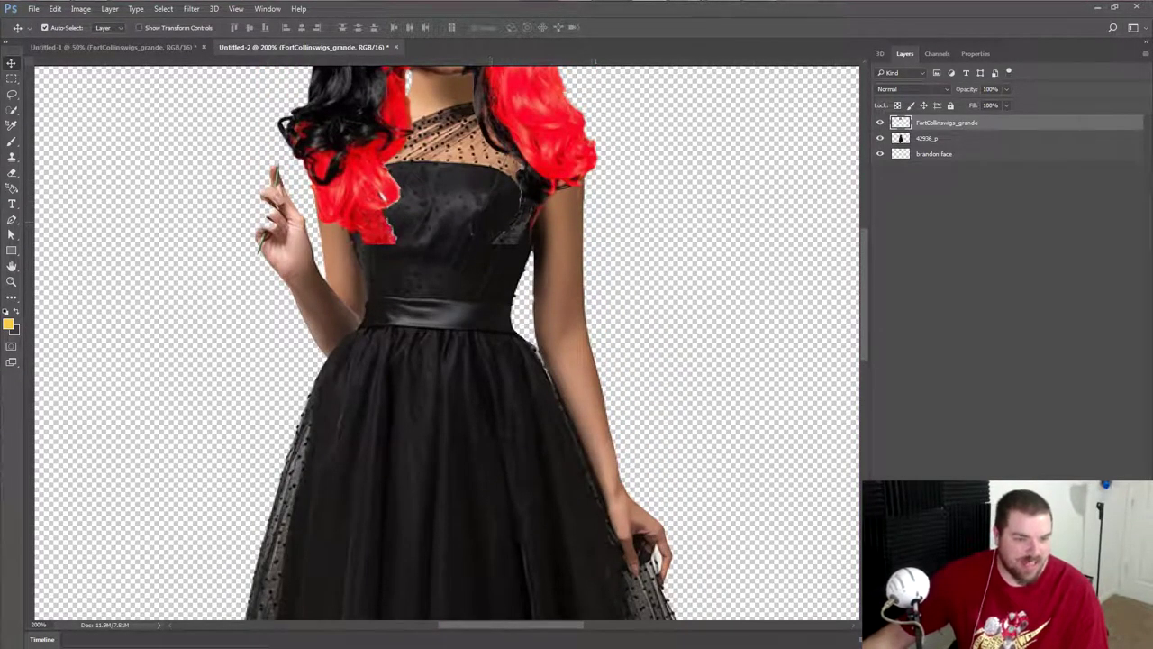
{"action": "scroll", "coordinate": [450, 342], "scroll_direction": "up", "scroll_amount": 2}
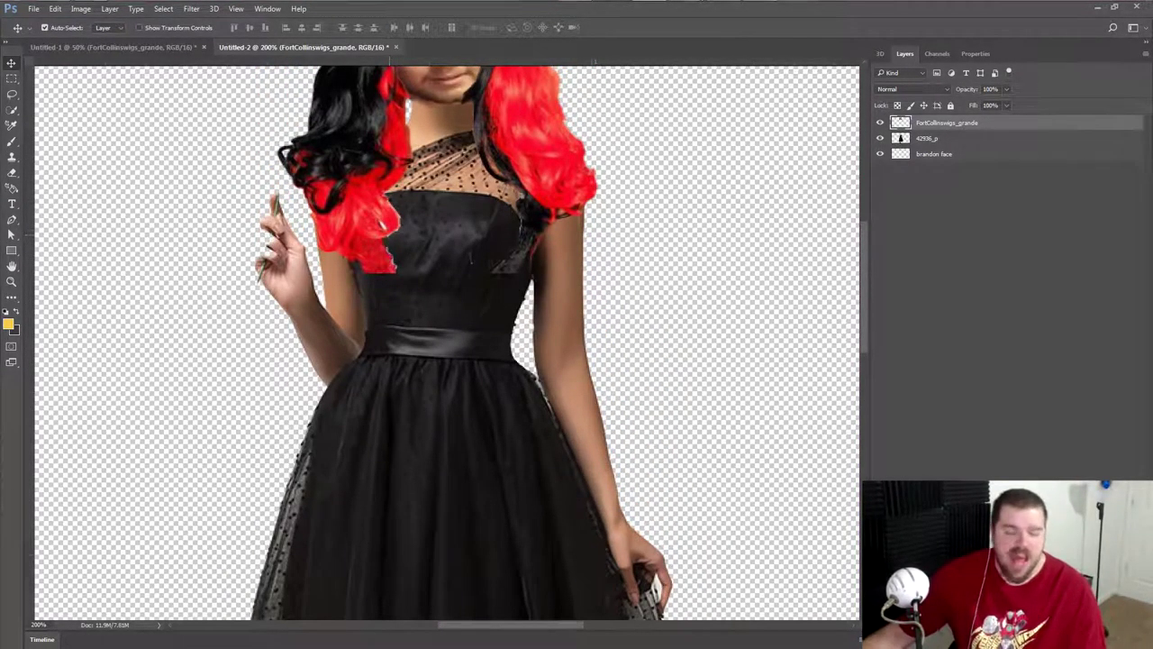
{"action": "scroll", "coordinate": [451, 342], "scroll_direction": "up", "scroll_amount": 3}
{"action": "scroll", "coordinate": [450, 342], "scroll_direction": "up", "scroll_amount": 3}
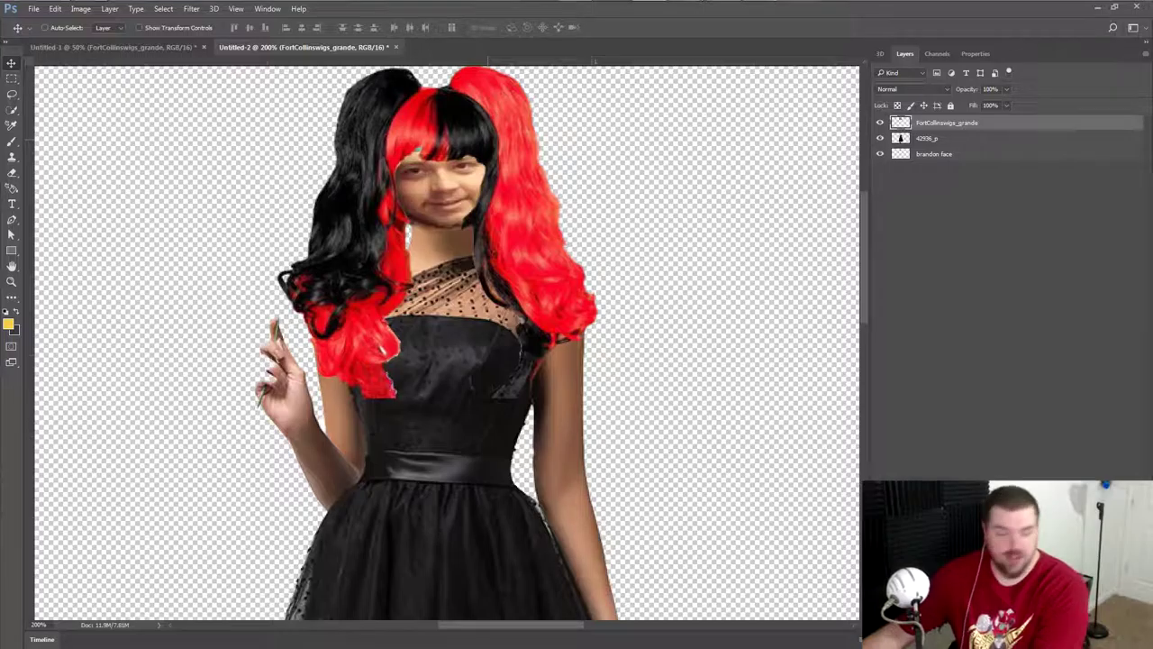
- Enlarge the wig slightly around the face and commit the resize
{"action": "key", "text": "ctrl+t"}
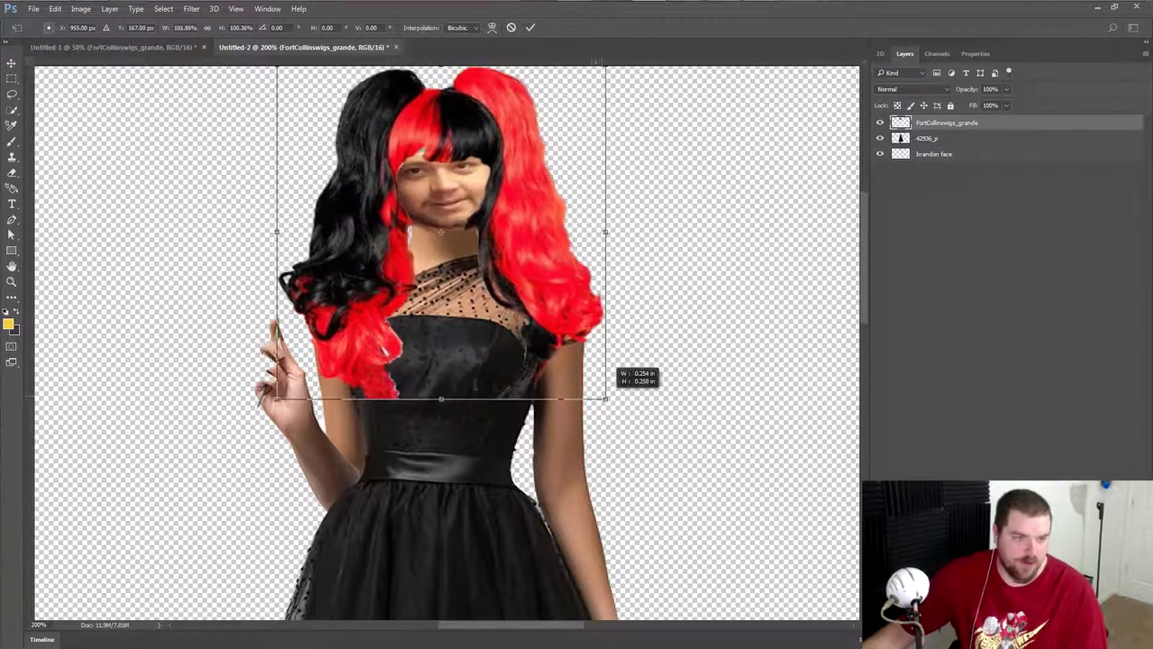
{"action": "left_click_drag", "start_coordinate": [599, 396], "coordinate": [605, 412]}
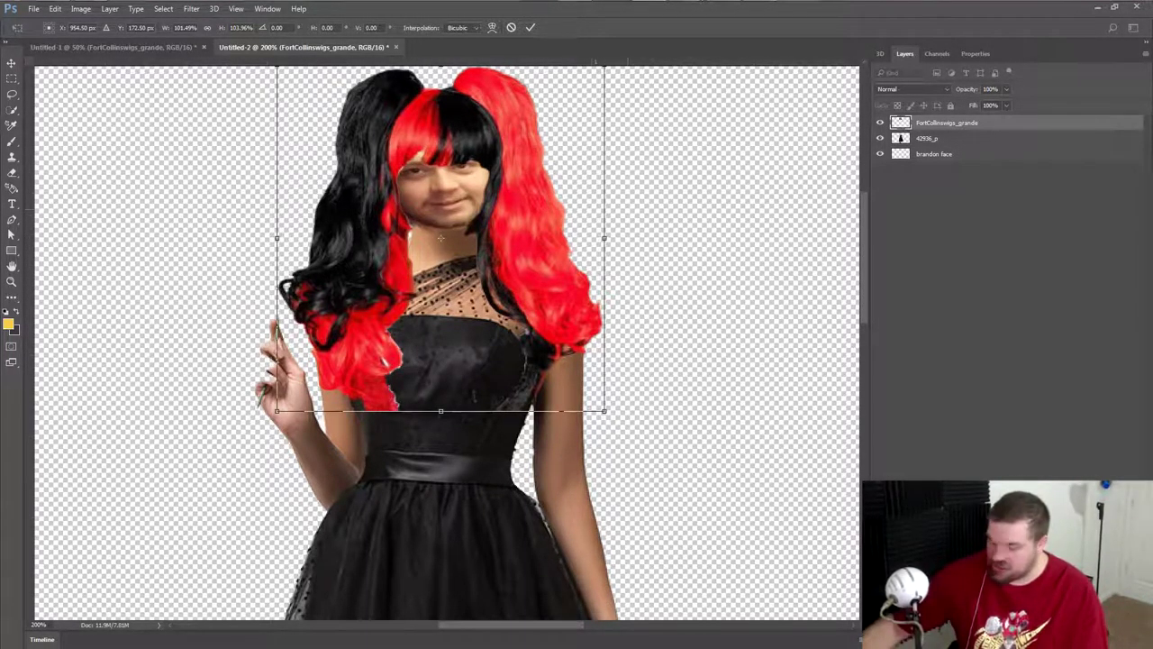
{"action": "key", "text": "ctrl+0"}
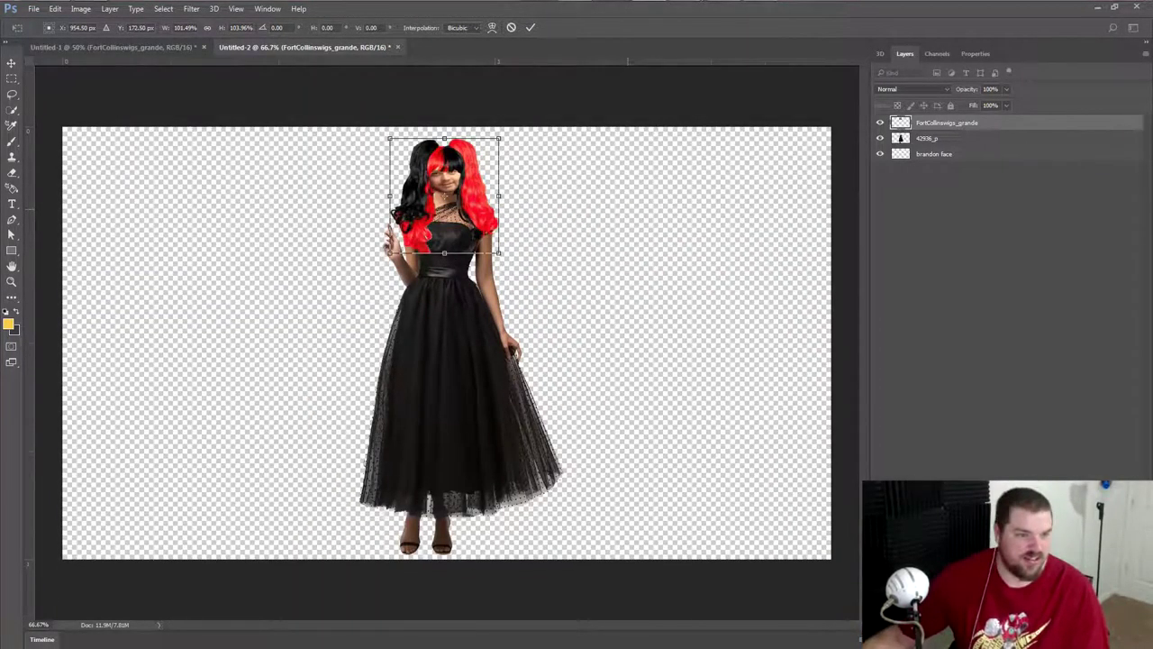
{"action": "key", "text": "Return"}
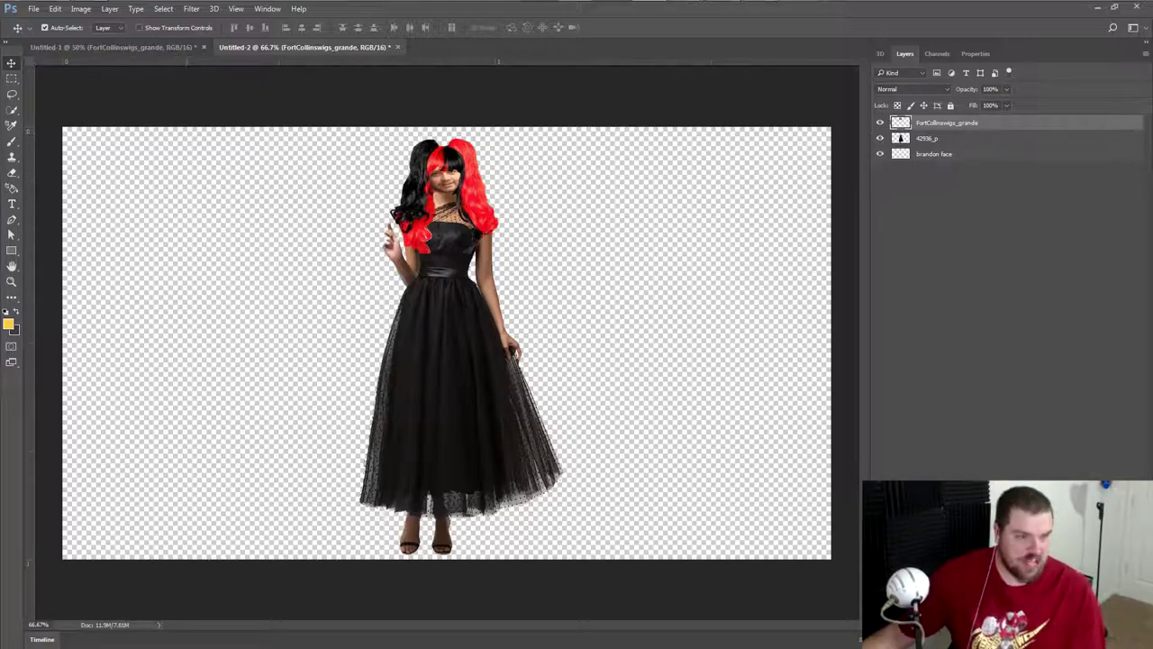
- Run the 'pink flowers' image search and bring up save options for the cherry-blossom photo
{"action": "key", "text": "alt+Tab"}
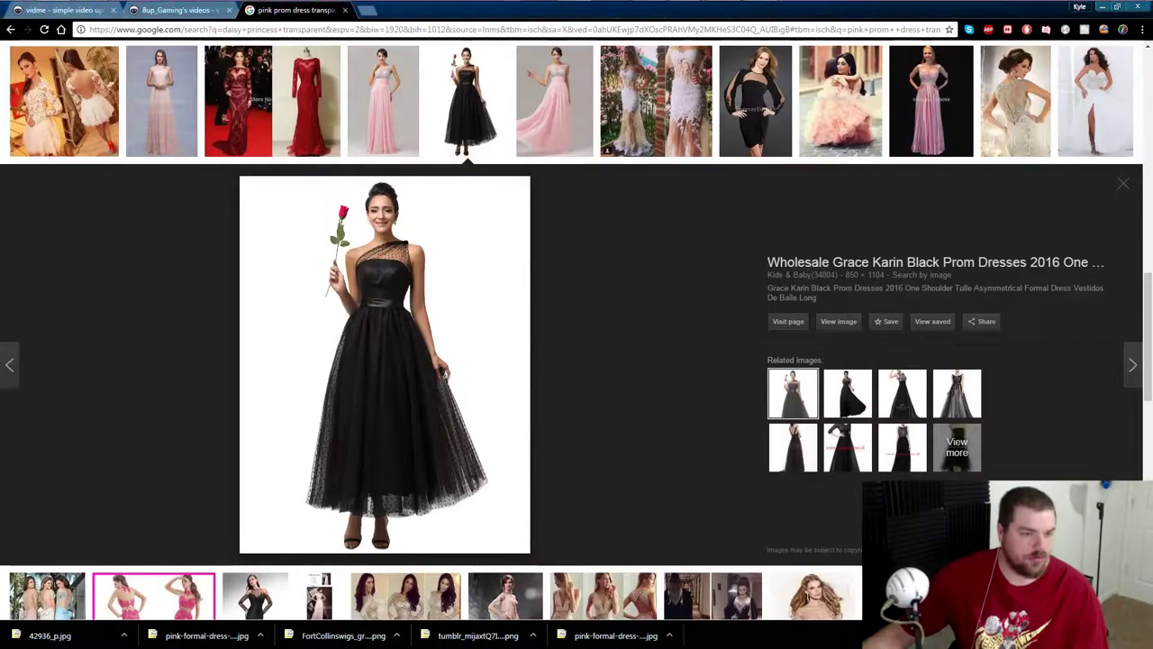
{"action": "type", "text": "pi"}
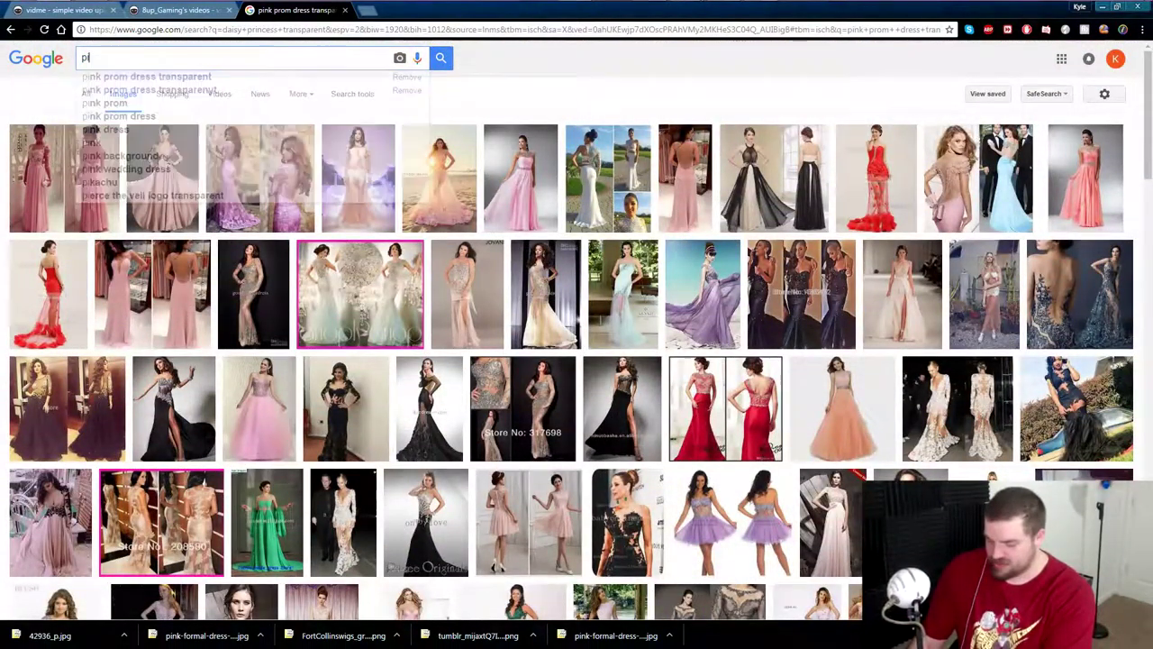
{"action": "type", "text": "nk flowers"}
{"action": "key", "text": "Return"}
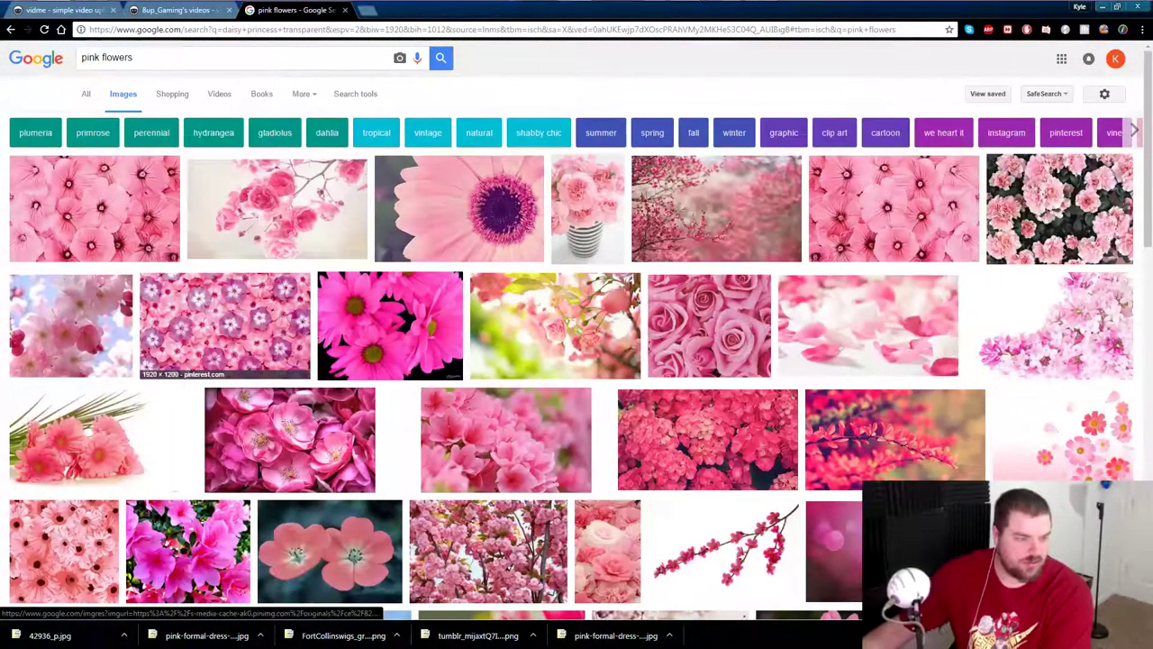
{"action": "left_click", "coordinate": [716, 208]}
{"action": "right_click", "coordinate": [439, 316]}
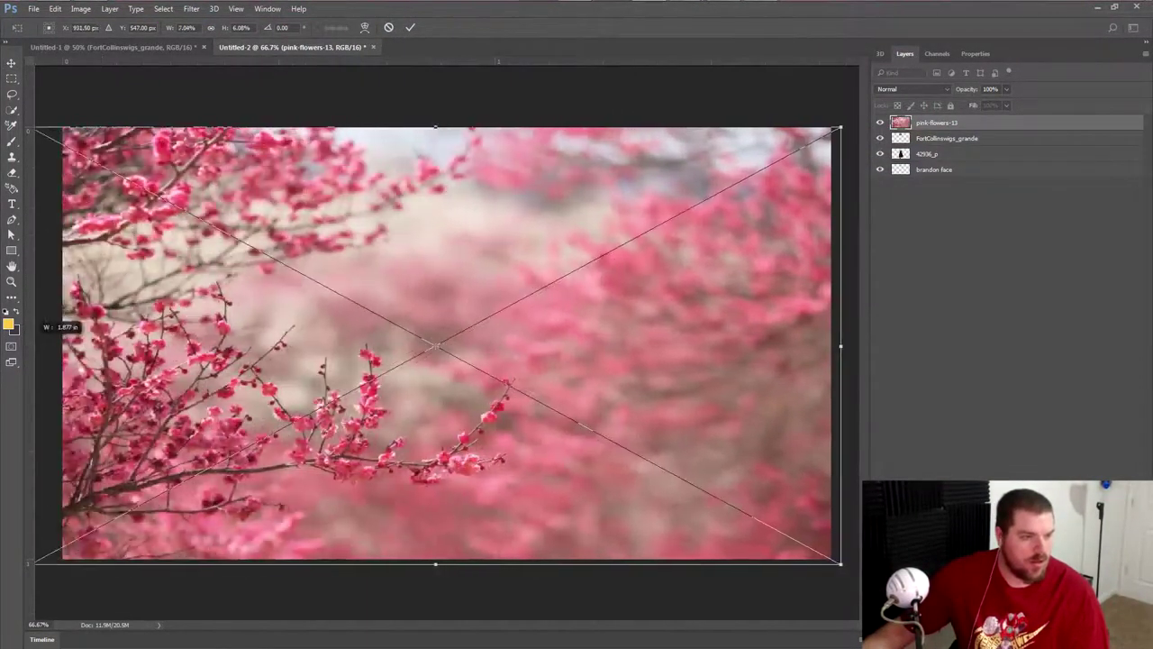
- Commit the cherry-blossom photo as the bottom layer and select the wig, dress and face layers
{"action": "key", "text": "Return"}
{"action": "left_click_drag", "start_coordinate": [936, 122], "coordinate": [937, 175]}
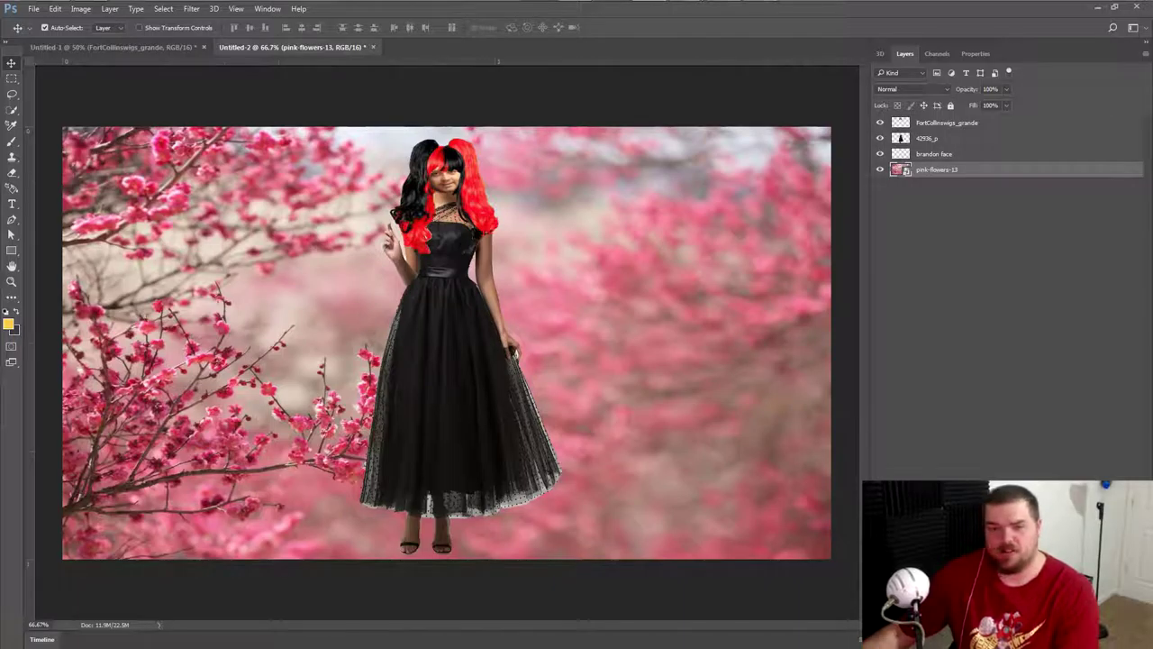
{"action": "key", "text": "alt+period"}
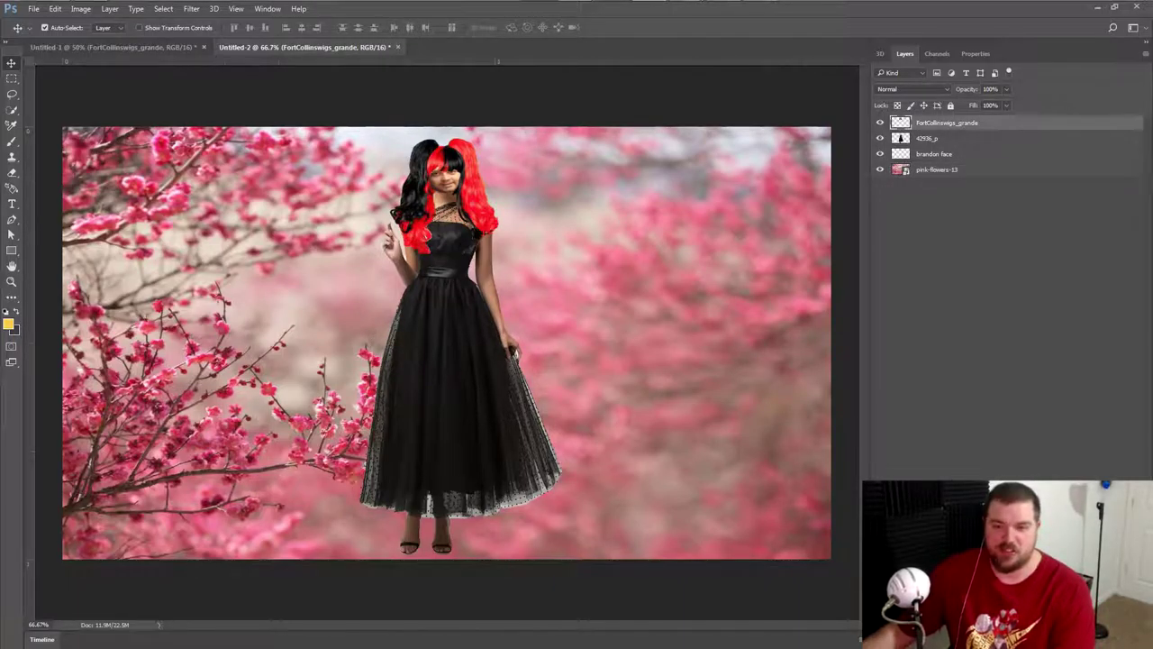
{"action": "key", "text": "alt+shift+bracketleft"}
{"action": "key", "text": "alt+shift+bracketleft"}
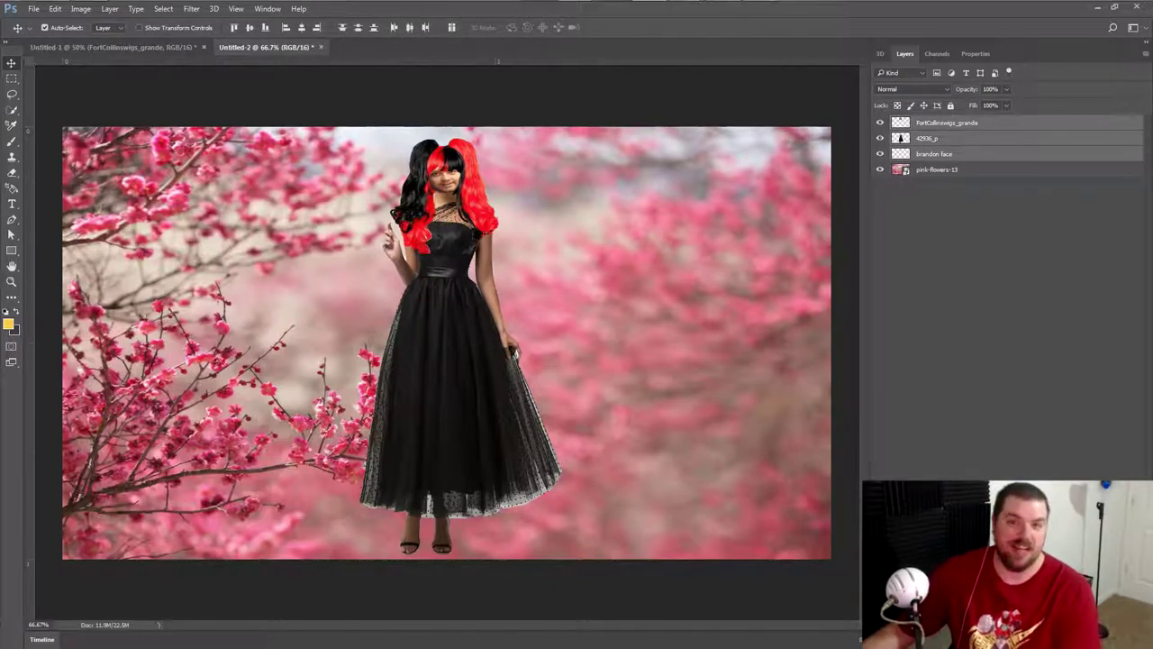
- Merge the wig, dress and face layers and drag the figure to the right
{"action": "right_click", "coordinate": [942, 138]}
{"action": "left_click", "coordinate": [985, 458]}
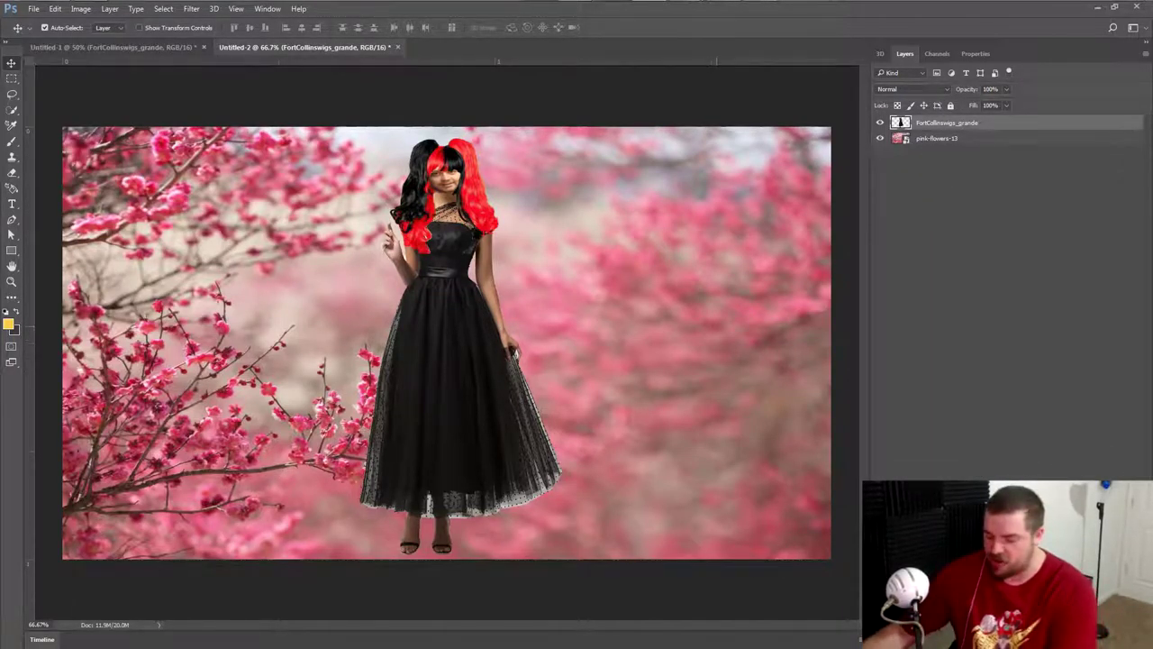
{"action": "key", "text": "ctrl+t"}
{"action": "left_click_drag", "start_coordinate": [469, 270], "coordinate": [703, 268]}
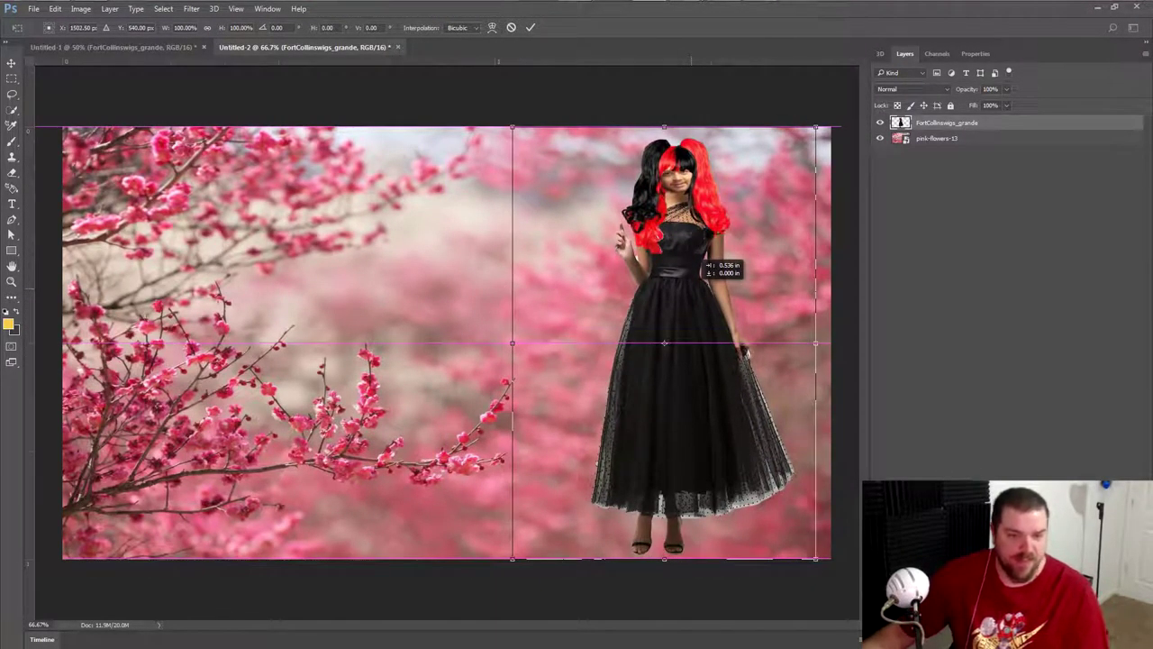
{"action": "left_click_drag", "start_coordinate": [704, 268], "coordinate": [704, 267]}
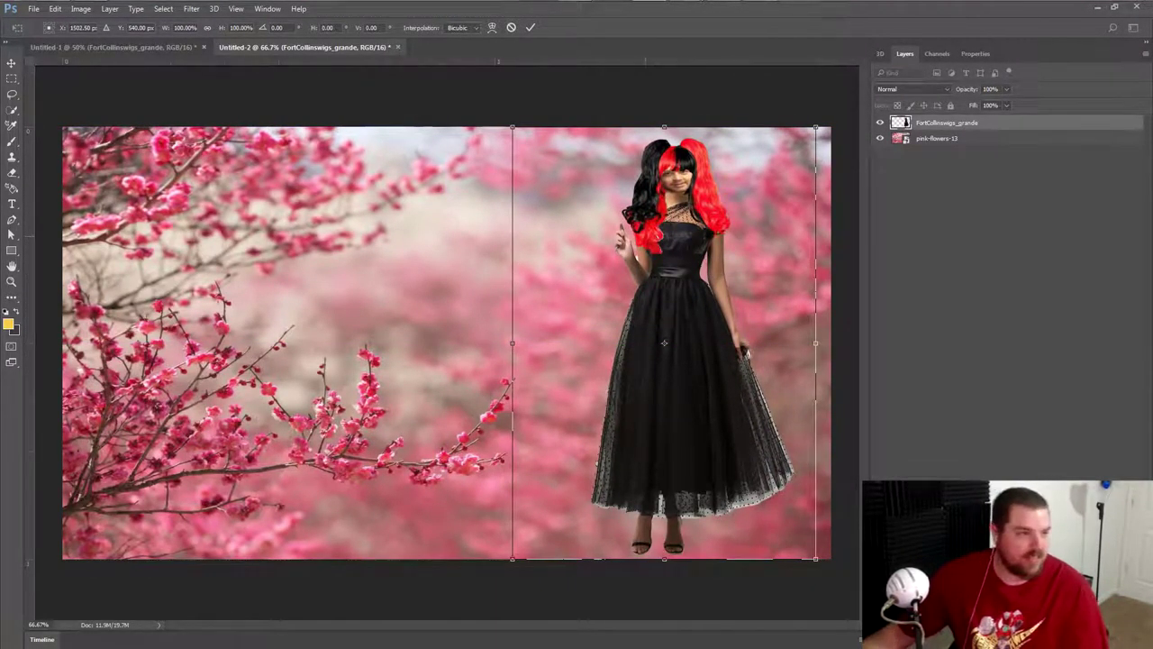
- Open Pictures > Photoshop in Explorer and view 'comic con preview' full-size
{"action": "left_click", "coordinate": [90, 12]}
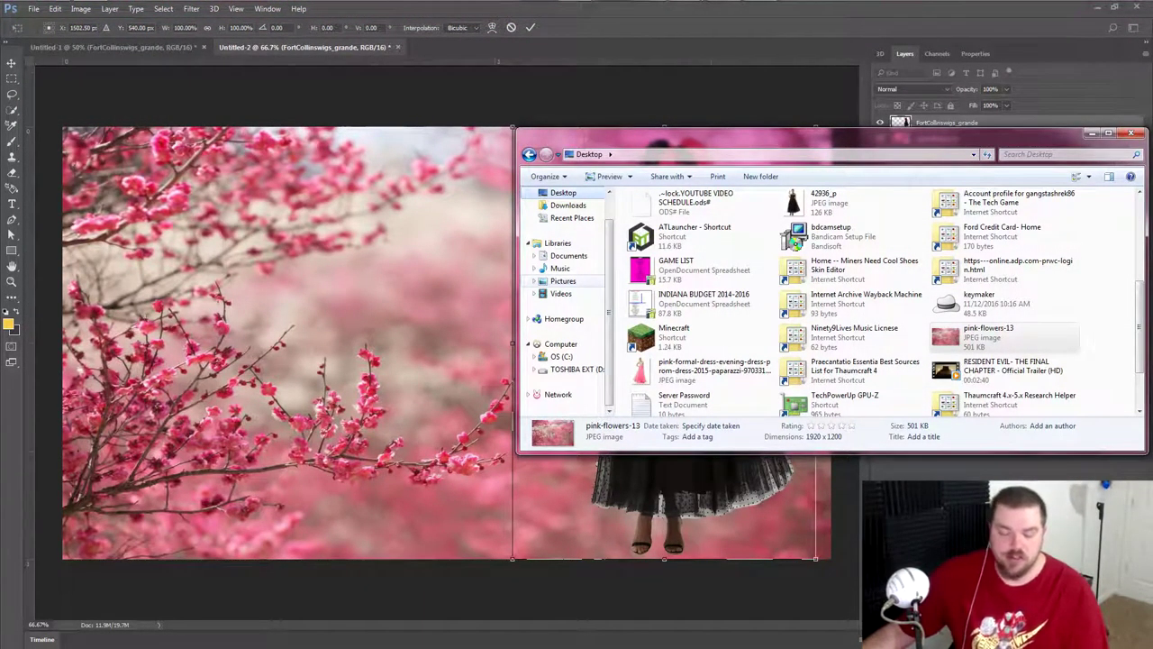
{"action": "left_click", "coordinate": [563, 280]}
{"action": "double_click", "coordinate": [783, 261]}
{"action": "left_click", "coordinate": [784, 257]}
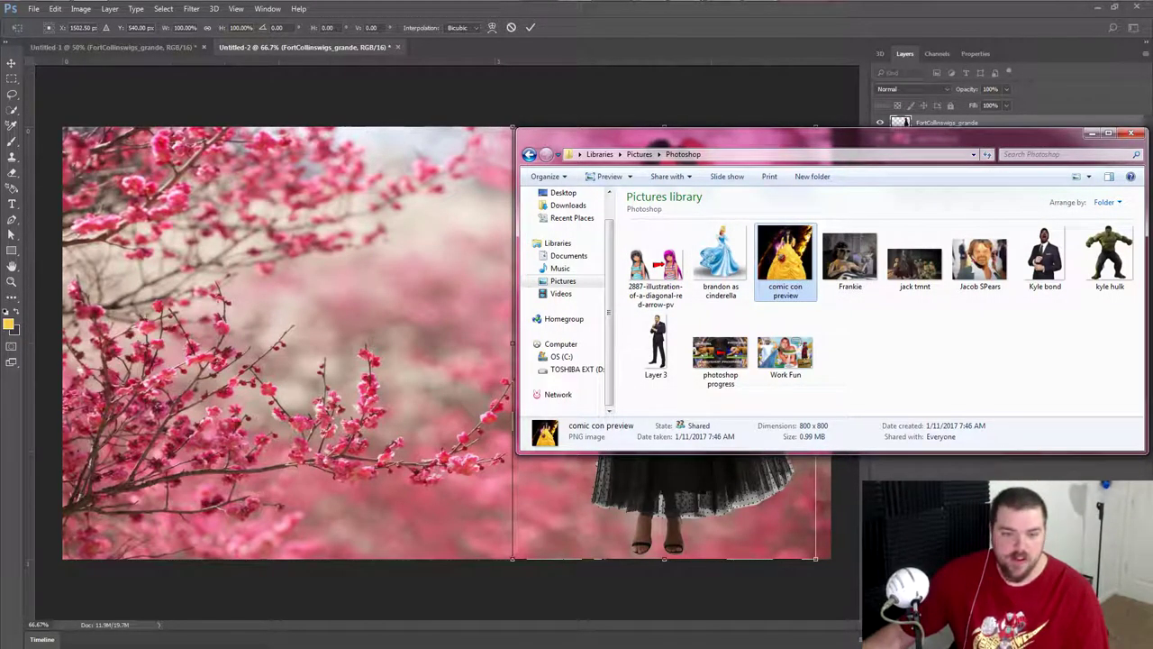
{"action": "double_click", "coordinate": [784, 257]}
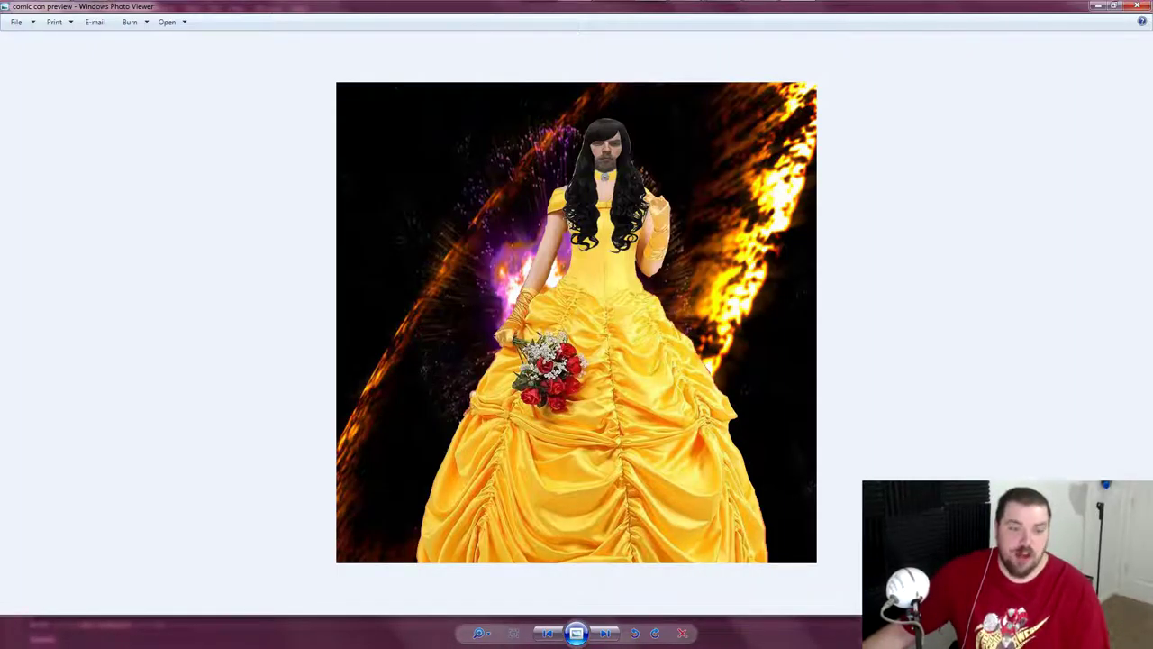
{"action": "key", "text": "alt+F4"}
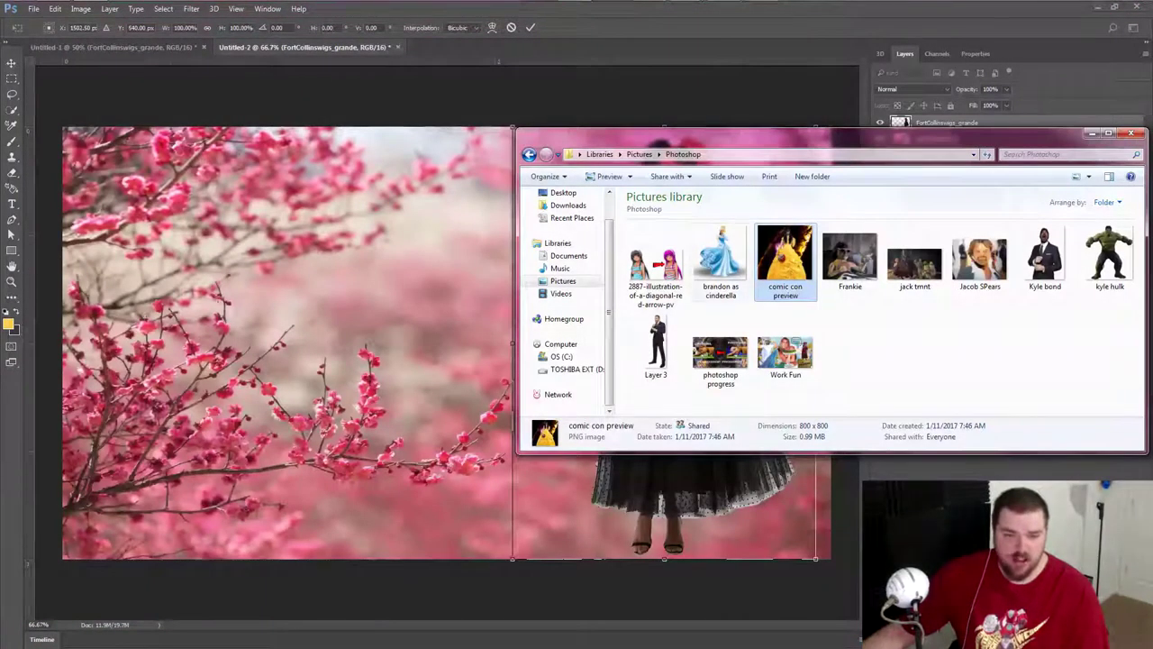
- View the dress image, then return to the Photoshop folder and select 'brandon as cinderella'
{"action": "left_click", "coordinate": [529, 155]}
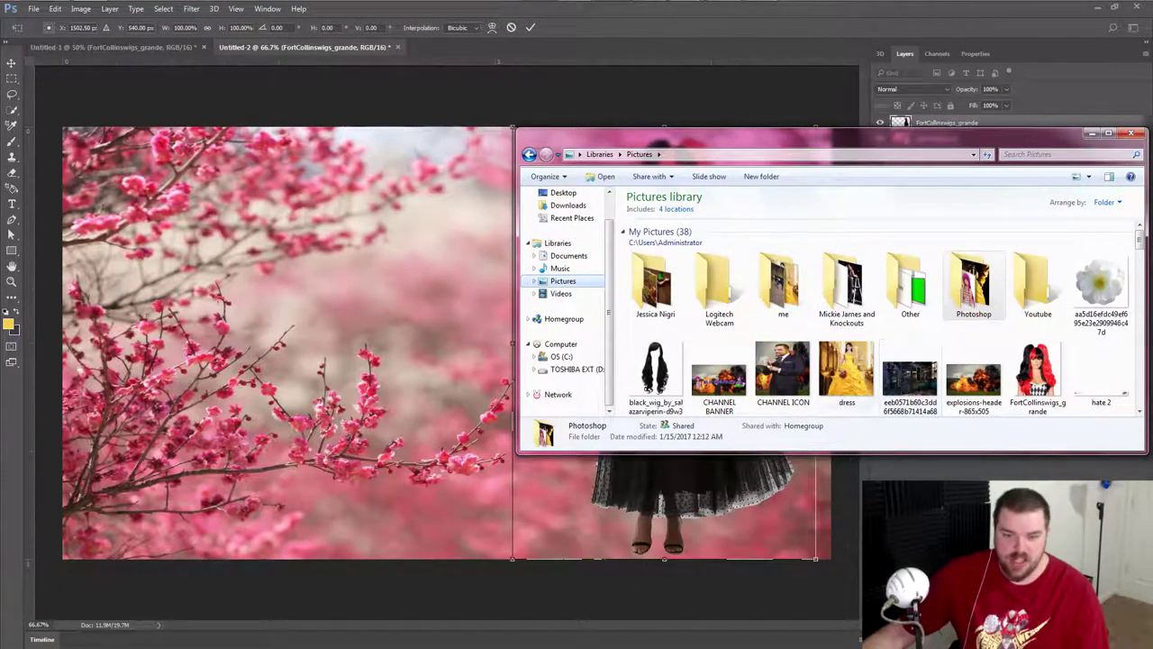
{"action": "double_click", "coordinate": [837, 351]}
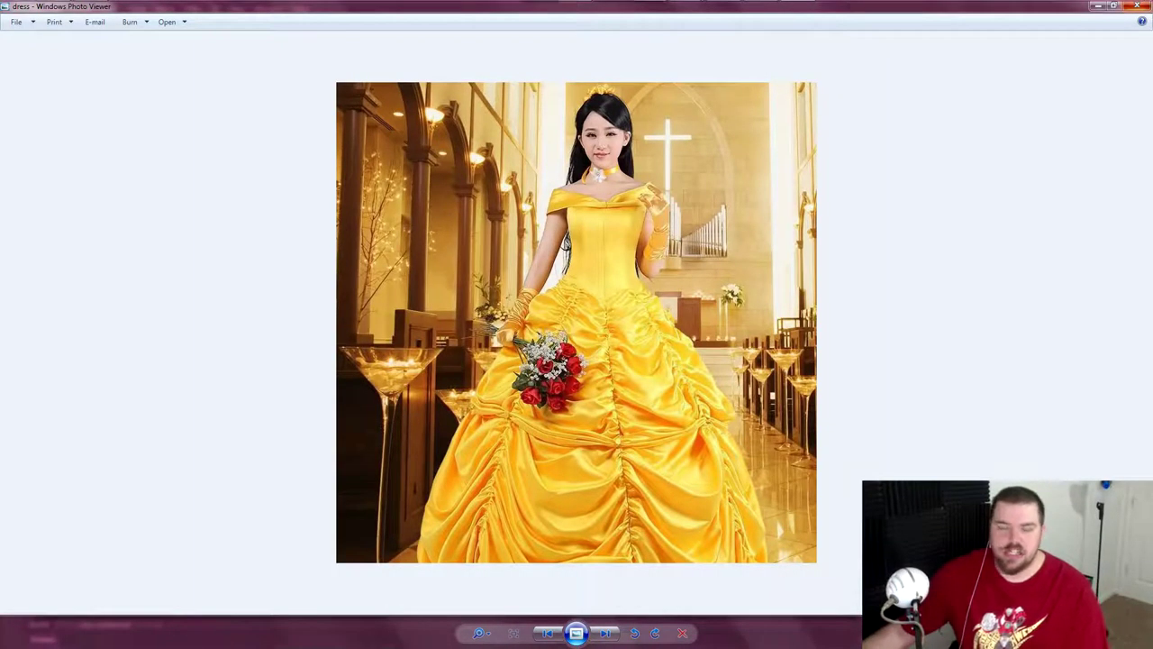
{"action": "left_click", "coordinate": [1137, 6]}
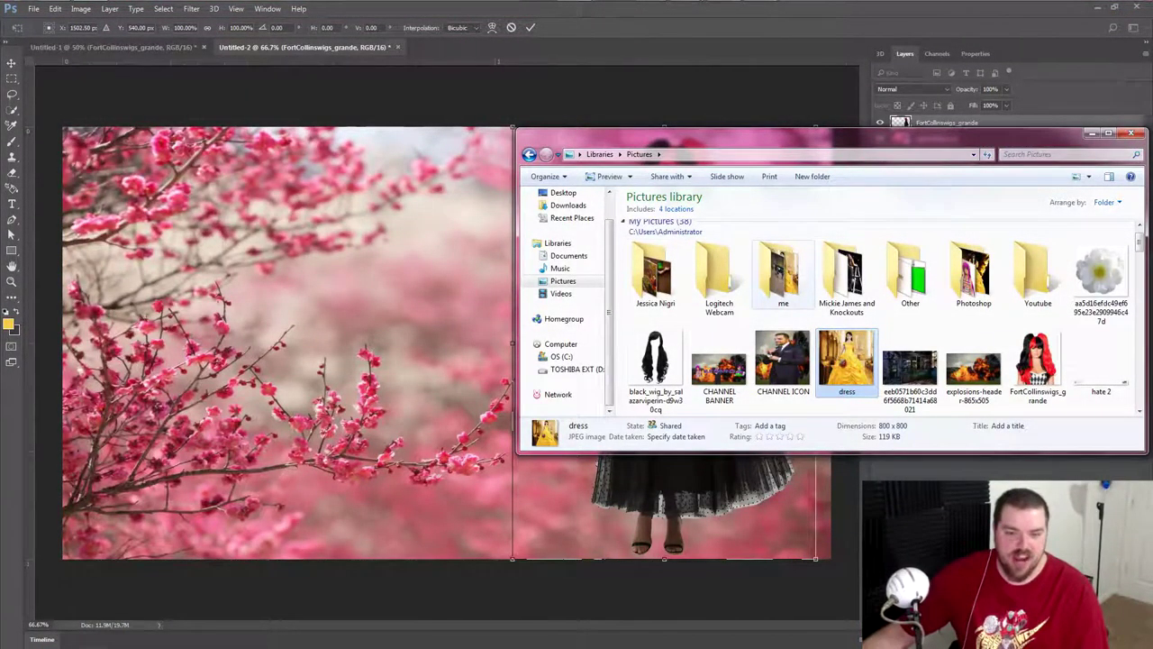
{"action": "double_click", "coordinate": [973, 274]}
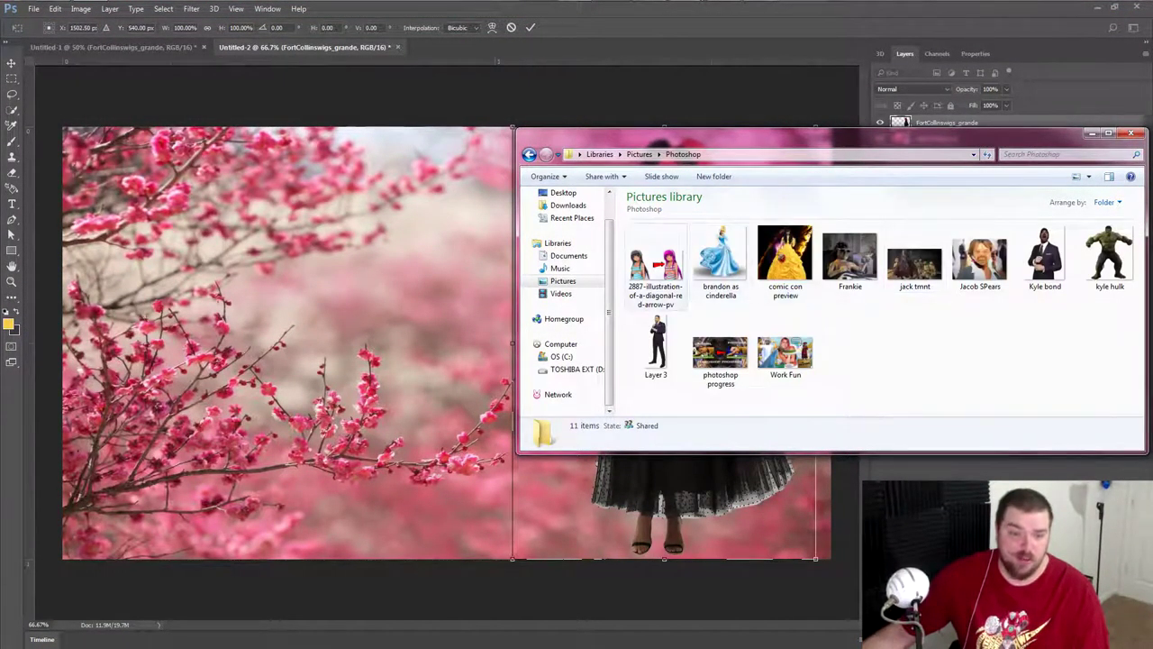
{"action": "left_click", "coordinate": [720, 261]}
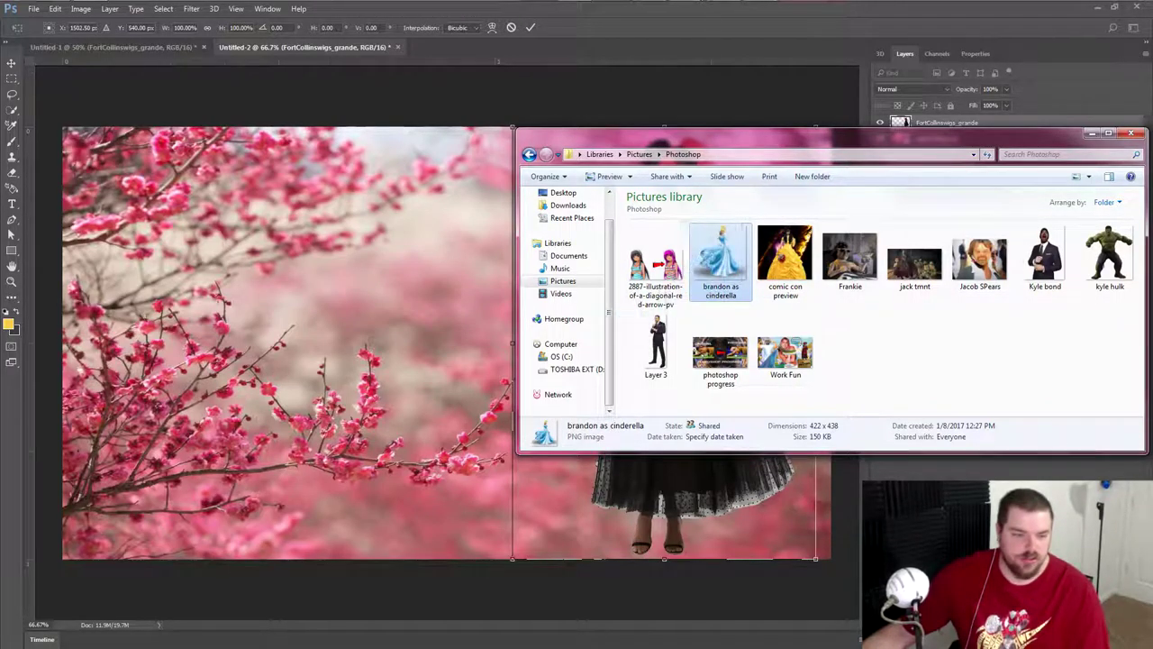
- Commit the black-dress figure, then place 'brandon as cinderella' on the collage's left
{"action": "key", "text": "Return"}
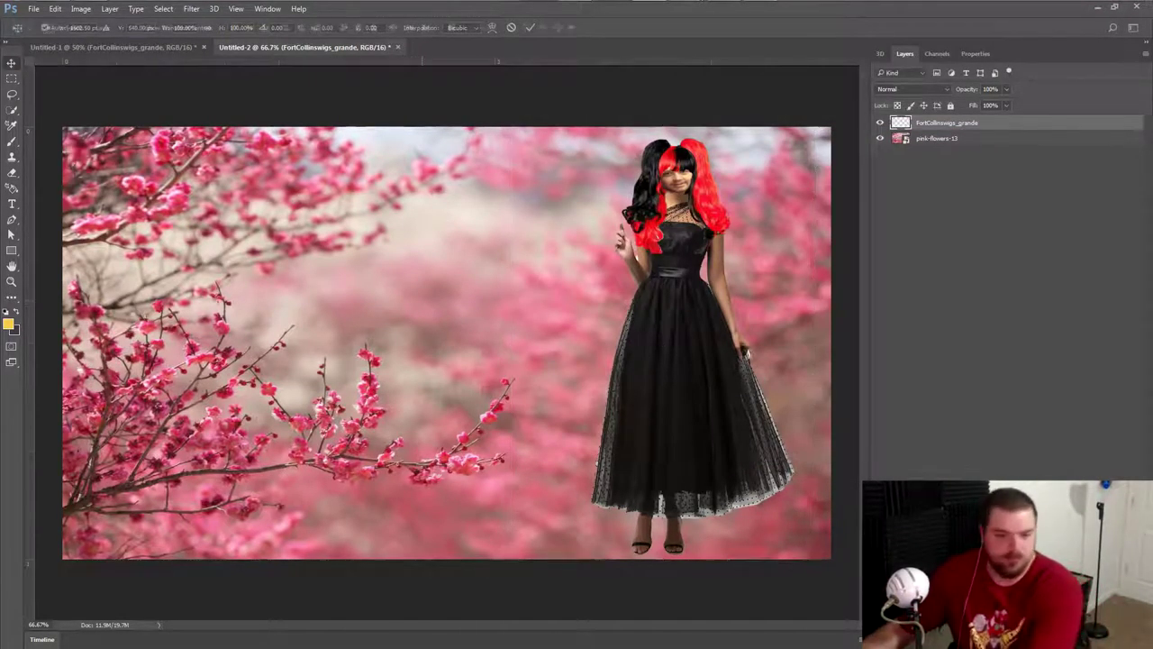
{"action": "left_click", "coordinate": [53, 11]}
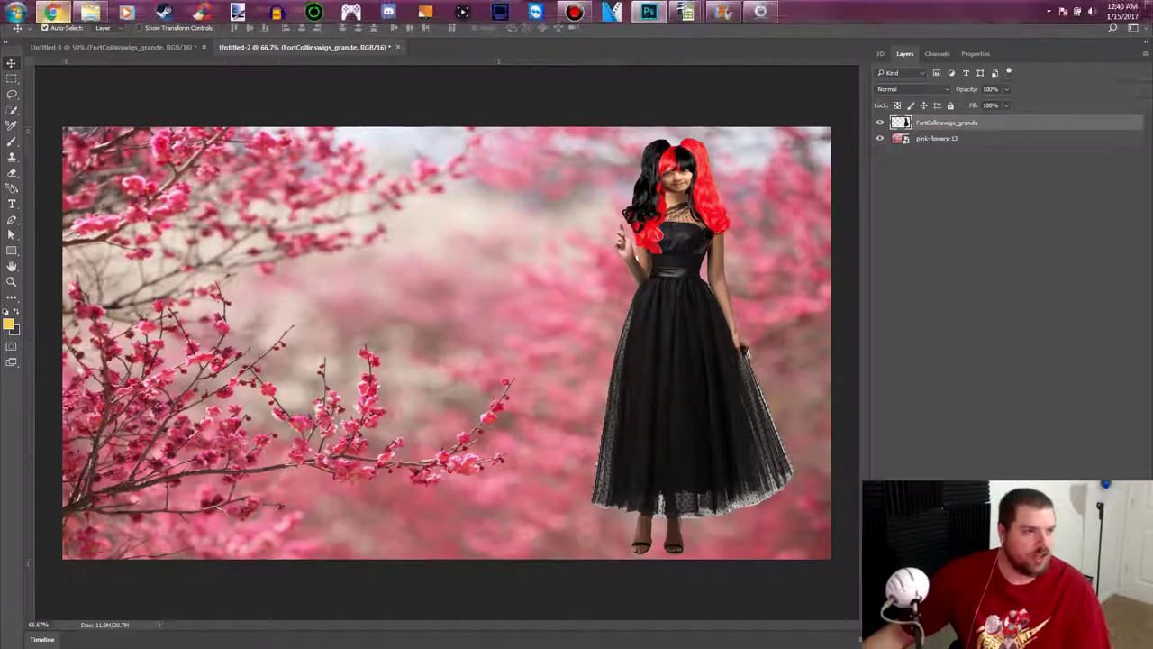
{"action": "left_click", "coordinate": [90, 11]}
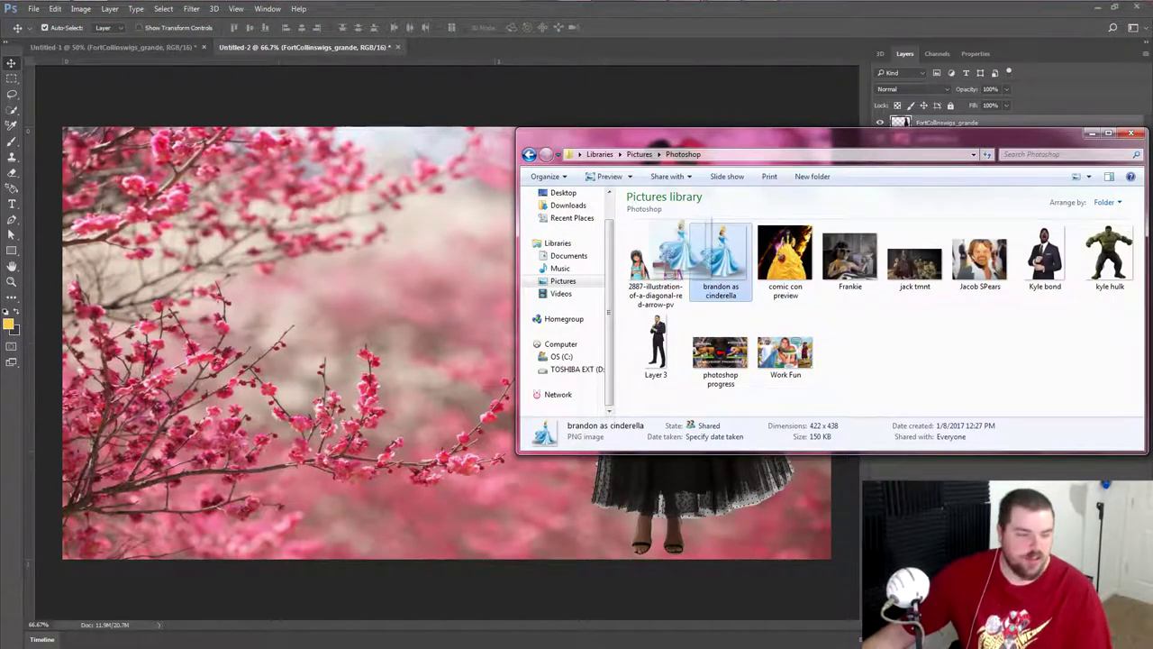
{"action": "mouse_move", "coordinate": [719, 257]}
{"action": "left_mouse_down"}
{"action": "mouse_move", "coordinate": [445, 343]}
{"action": "mouse_move", "coordinate": [225, 370]}
{"action": "mouse_move", "coordinate": [238, 364]}
{"action": "left_mouse_up"}
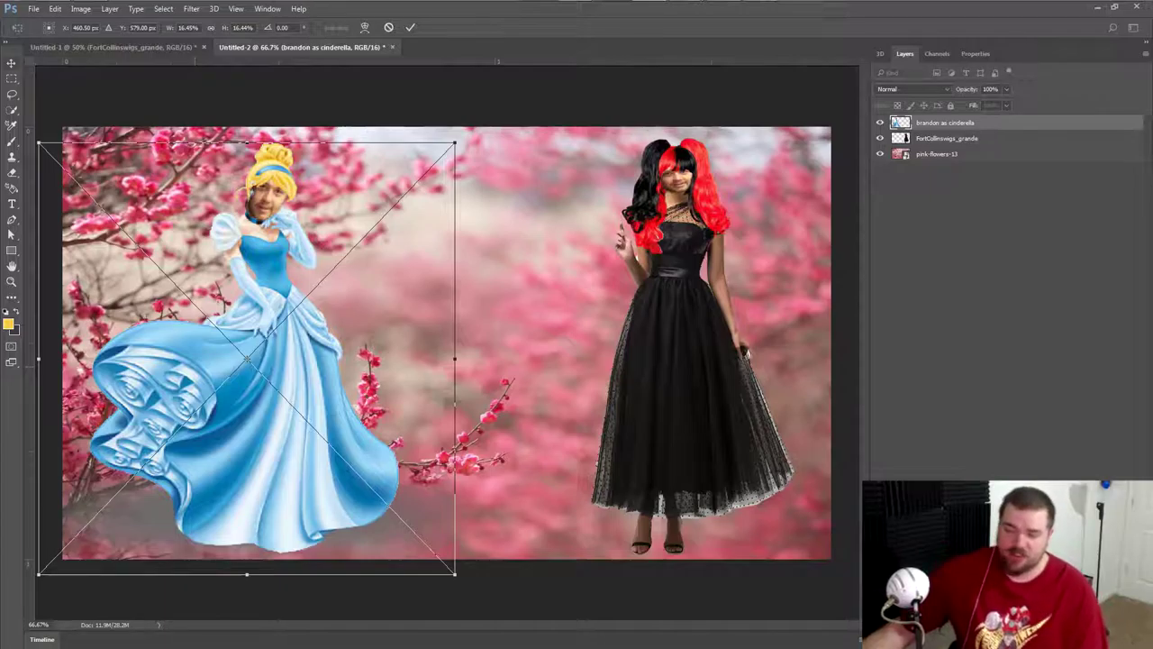
{"action": "key", "text": "Return"}
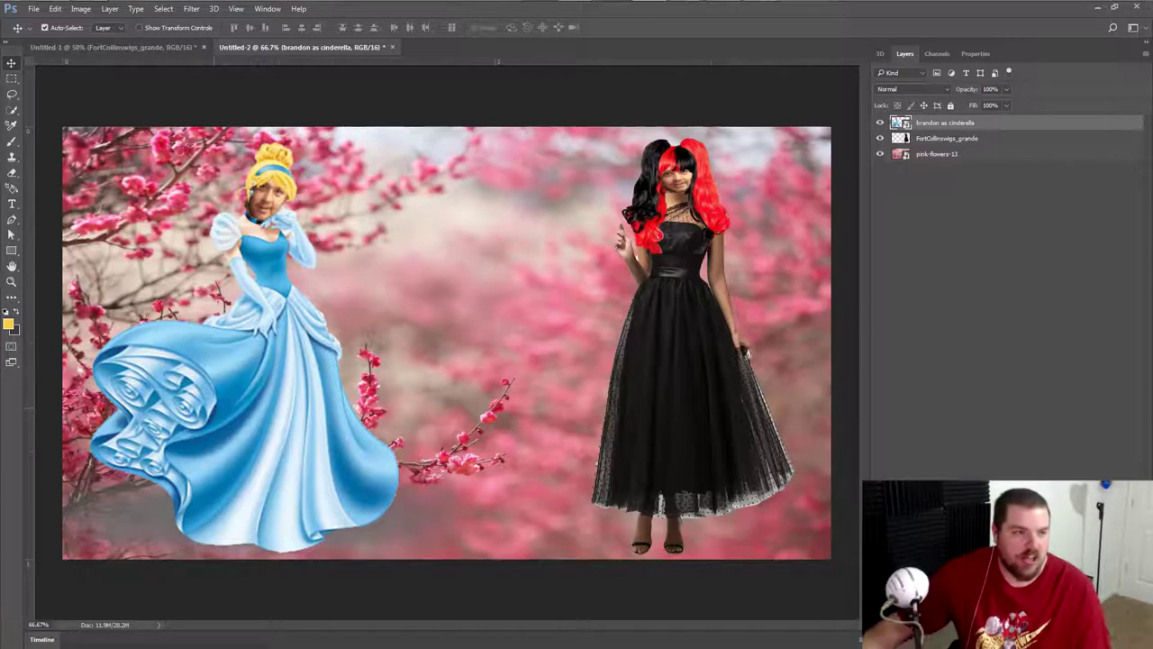
- Place 'comic con preview' in the collage centre and move its layer below both figures
{"action": "key", "text": "alt+Tab"}
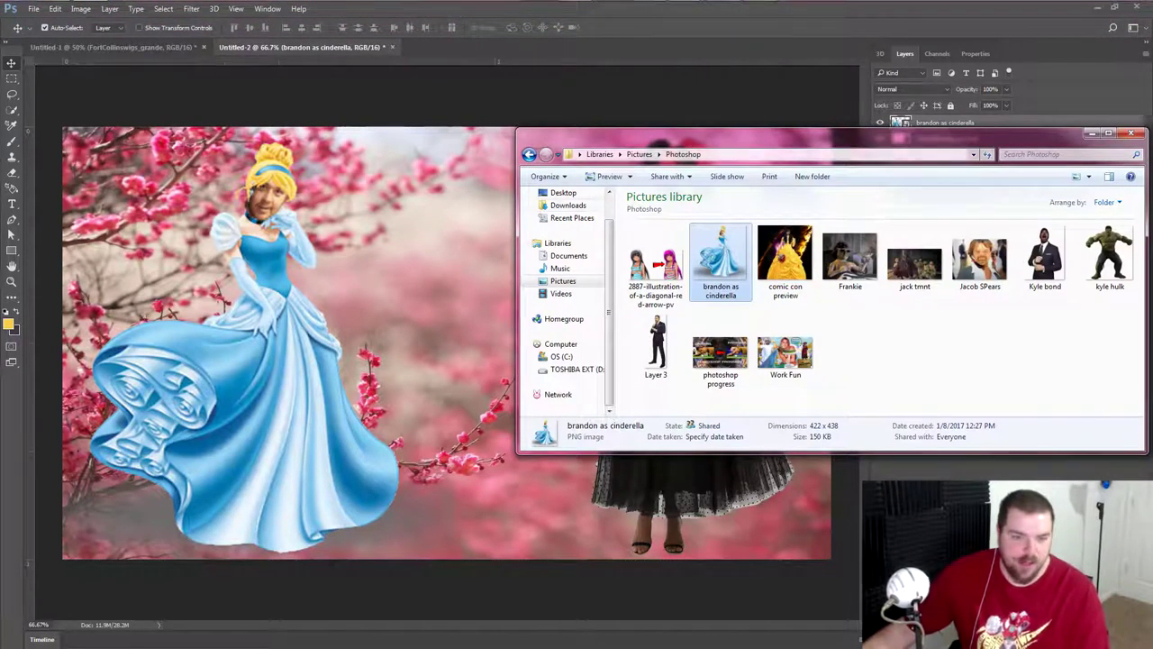
{"action": "left_click_drag", "start_coordinate": [784, 262], "coordinate": [450, 342]}
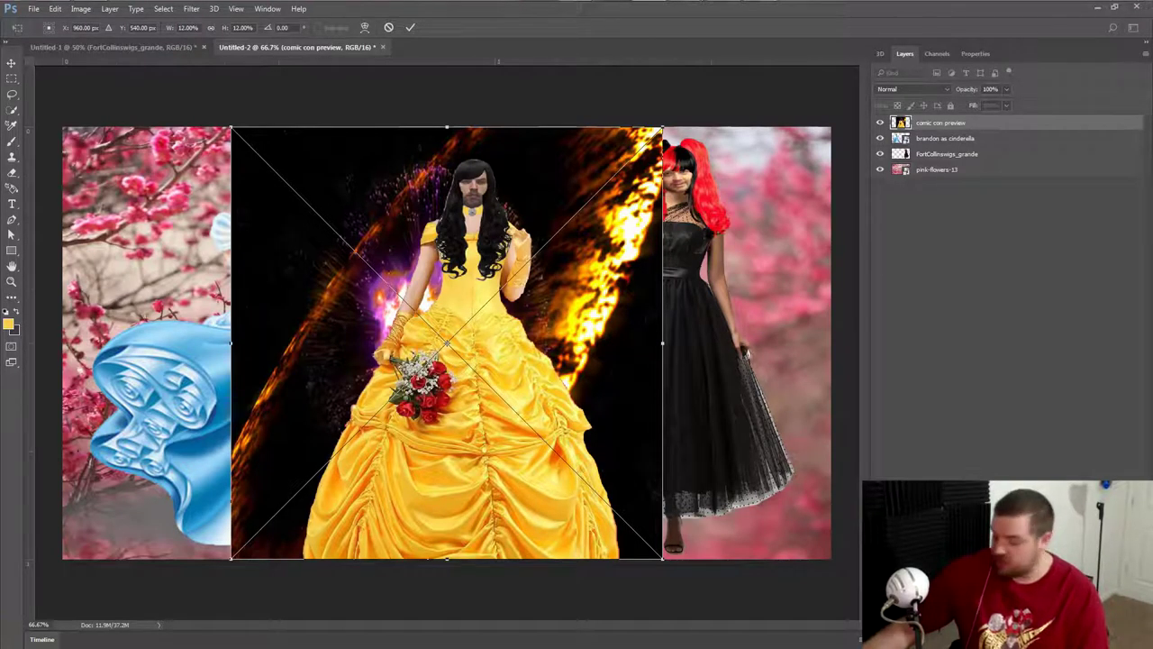
{"action": "key", "text": "Return"}
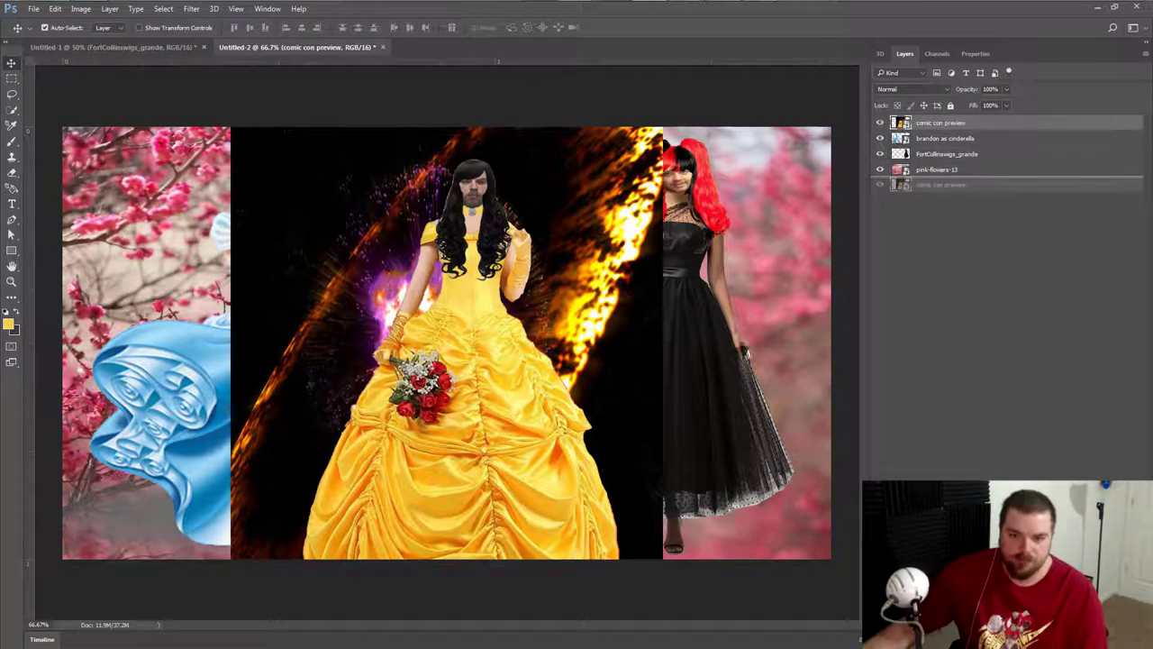
{"action": "left_click_drag", "start_coordinate": [940, 123], "coordinate": [940, 162]}
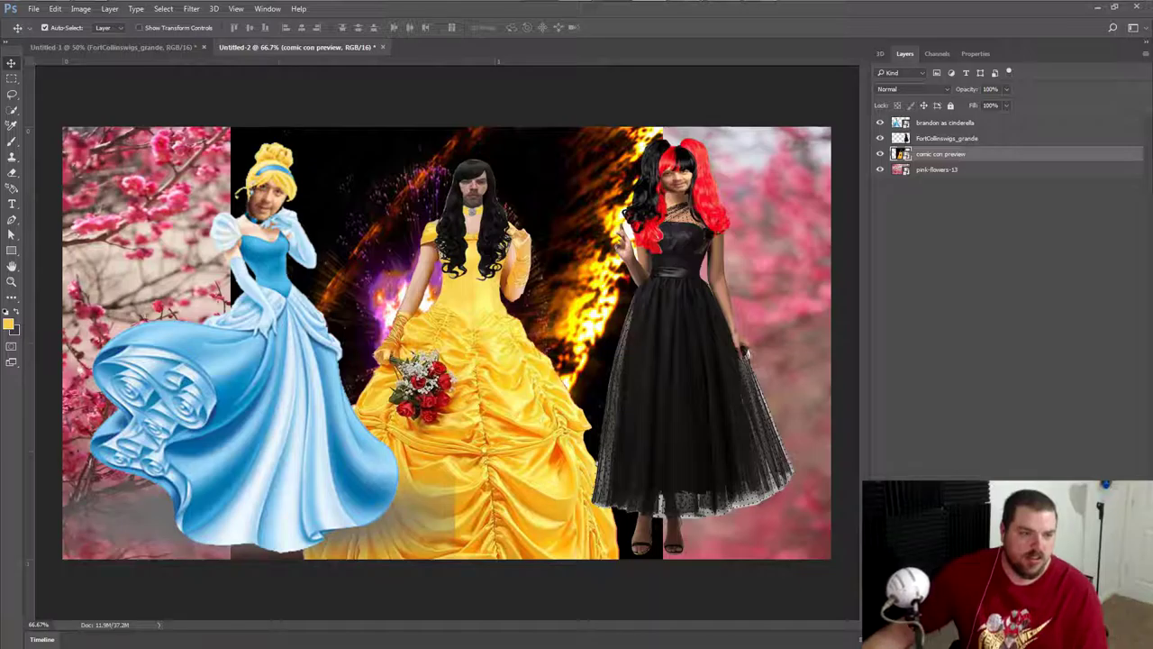